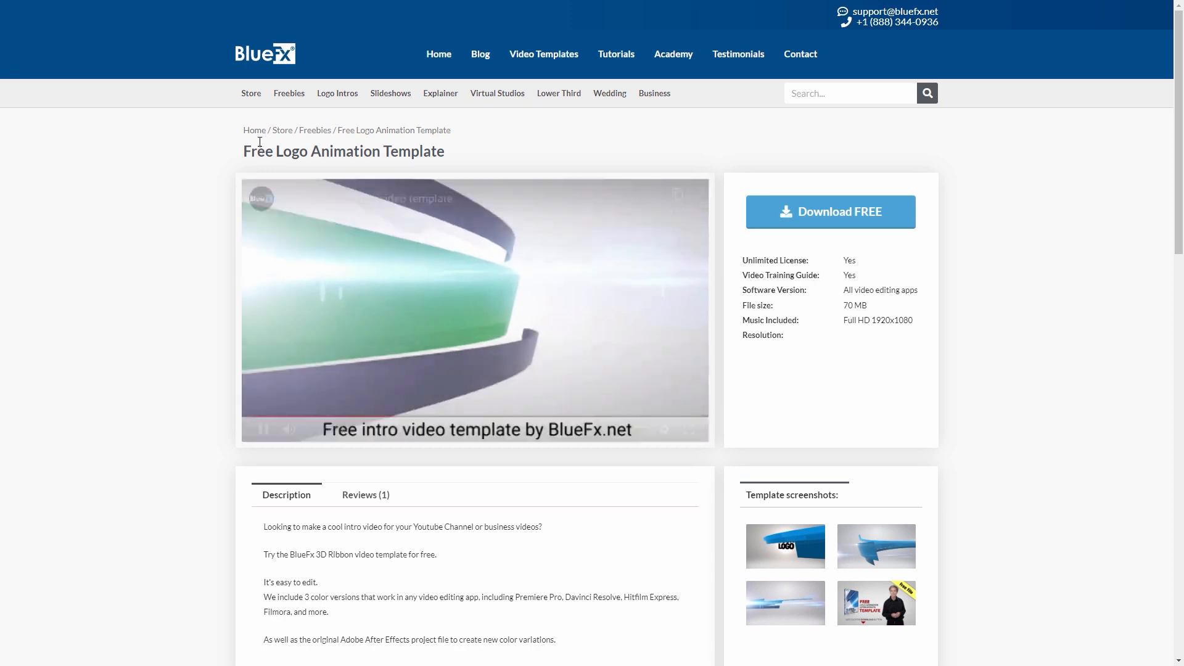
{"action": "left_click_drag", "start_coordinate": [245, 151], "coordinate": [462, 154]}
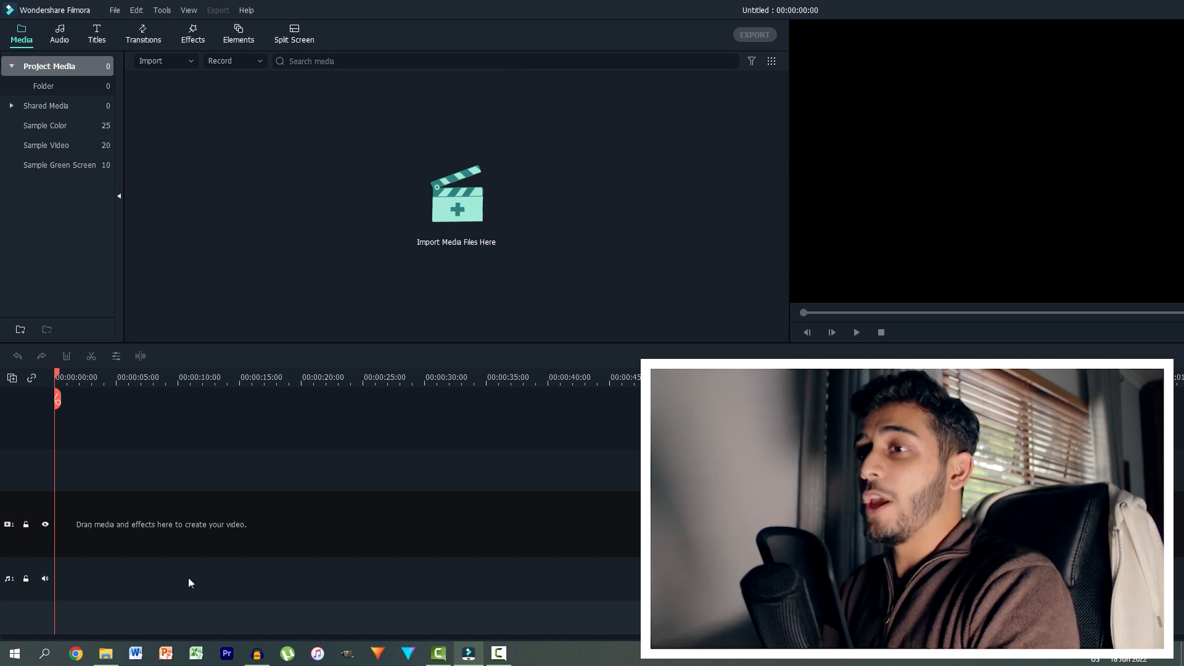
- Switch to File Explorer and examine the background, lens flare, coloured ribbon and logo files in the Universal template folder
{"action": "left_click", "coordinate": [114, 663]}
{"action": "left_click_drag", "start_coordinate": [372, 159], "coordinate": [79, 139]}
{"action": "left_click", "coordinate": [75, 118]}
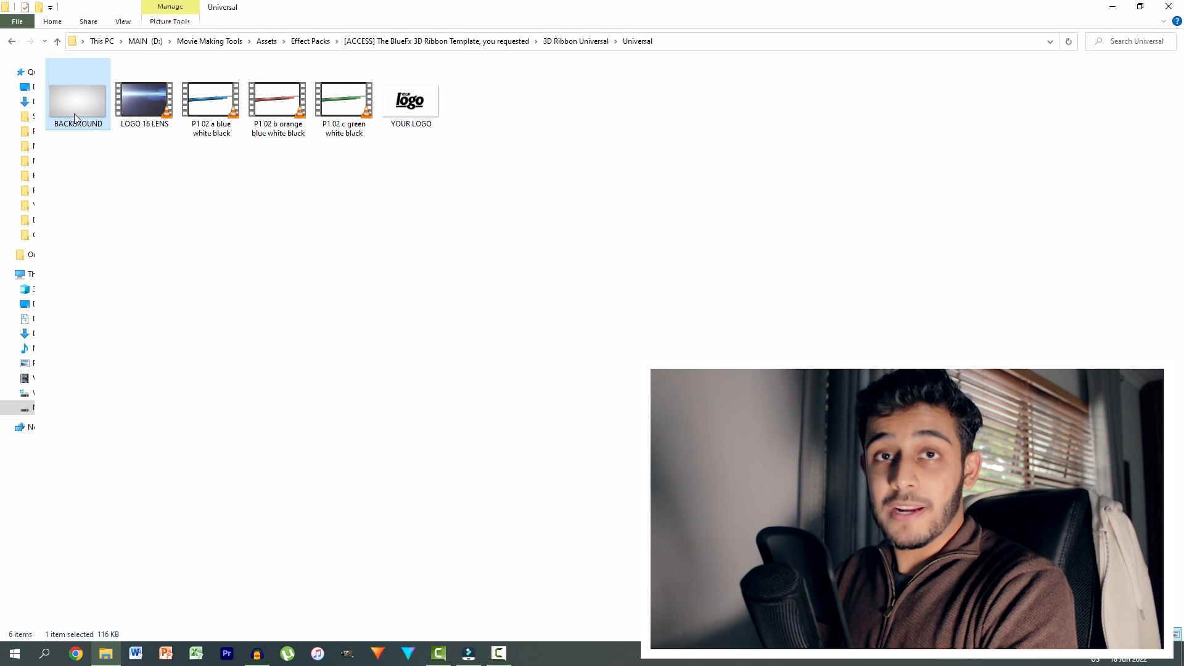
{"action": "left_click", "coordinate": [123, 124]}
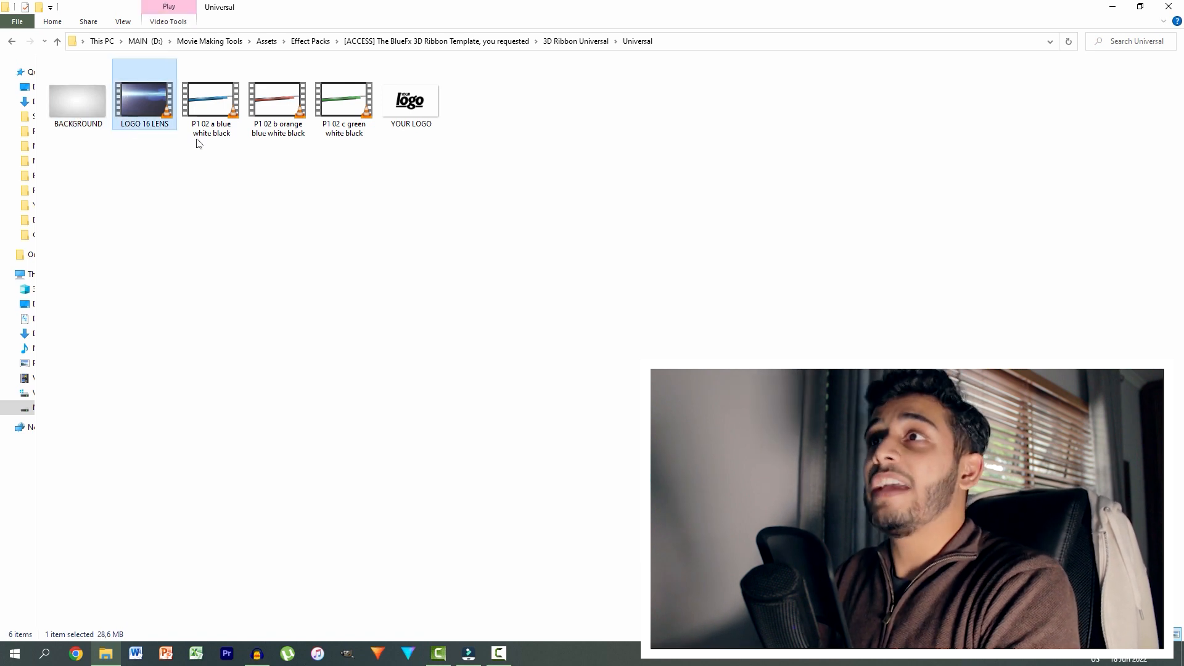
{"action": "key", "text": "Right"}
{"action": "key", "text": "Right"}
{"action": "key", "text": "Right"}
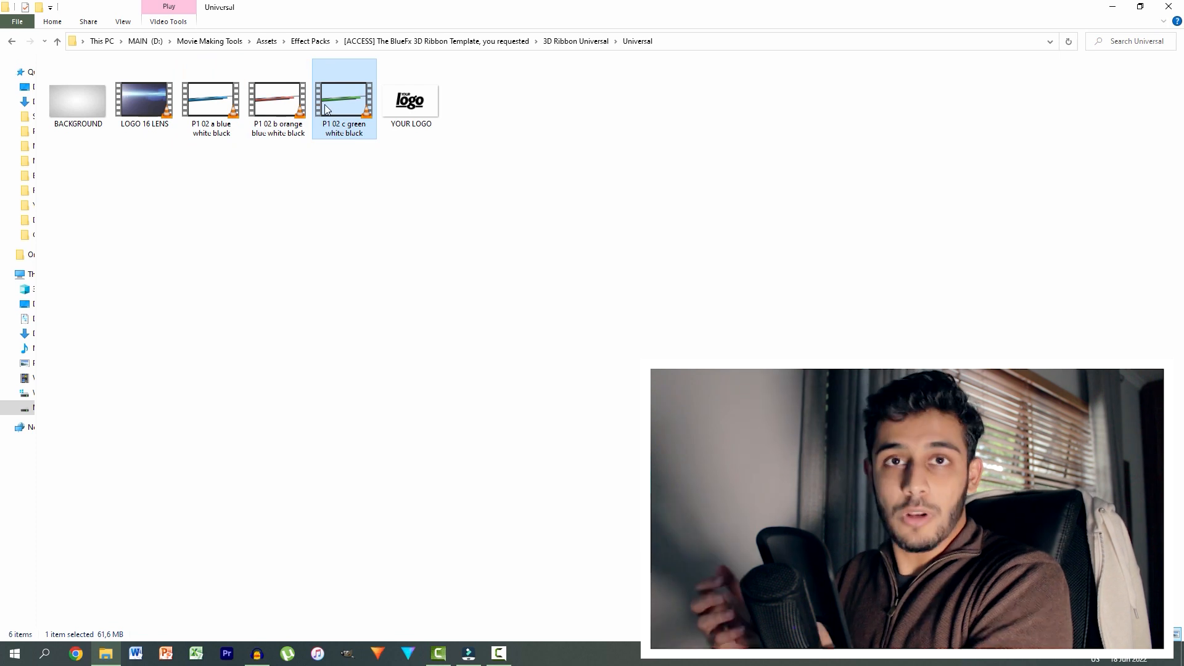
{"action": "left_click", "coordinate": [412, 105]}
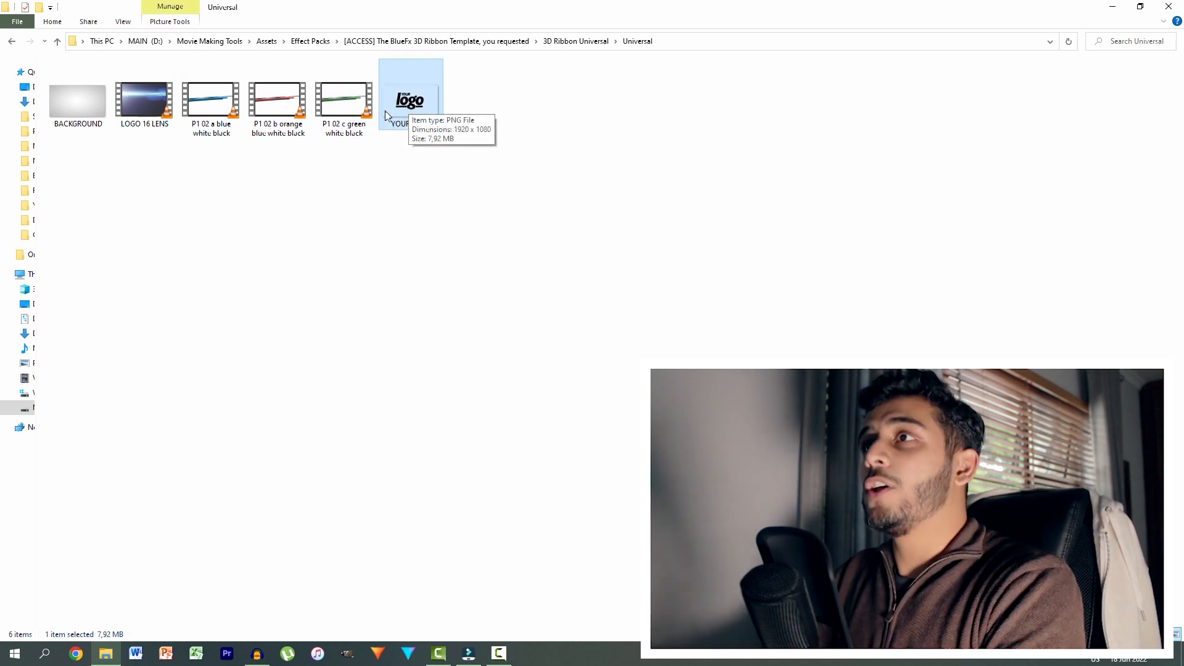
{"action": "left_click", "coordinate": [223, 134]}
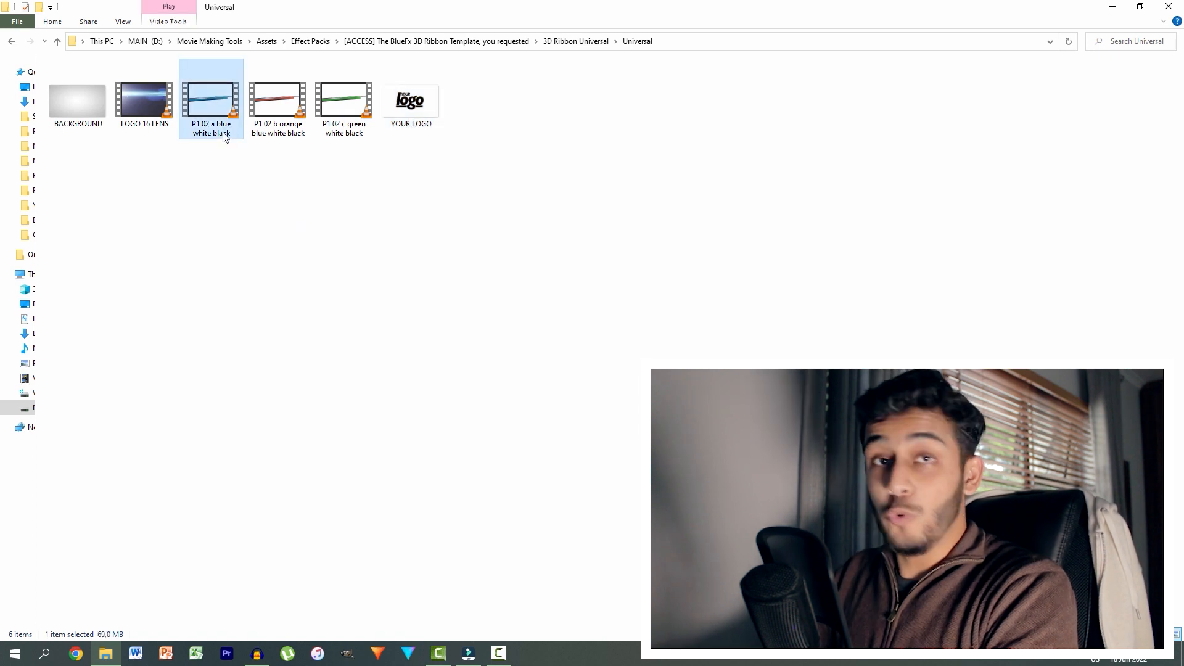
- Import BACKGROUND, LOGO 16 LENS and P1 02 a blue white black from the Universal folder into the media folder of the Filmora project
{"action": "left_click_drag", "start_coordinate": [205, 165], "coordinate": [76, 110]}
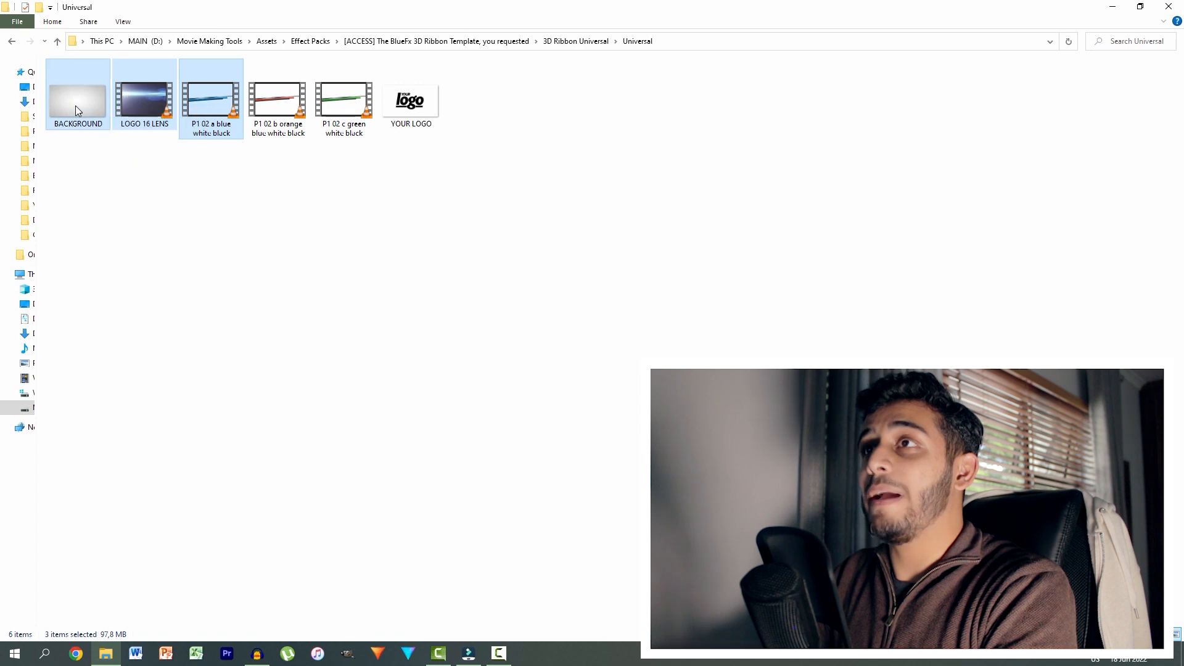
{"action": "left_click_drag", "start_coordinate": [212, 140], "coordinate": [367, 196]}
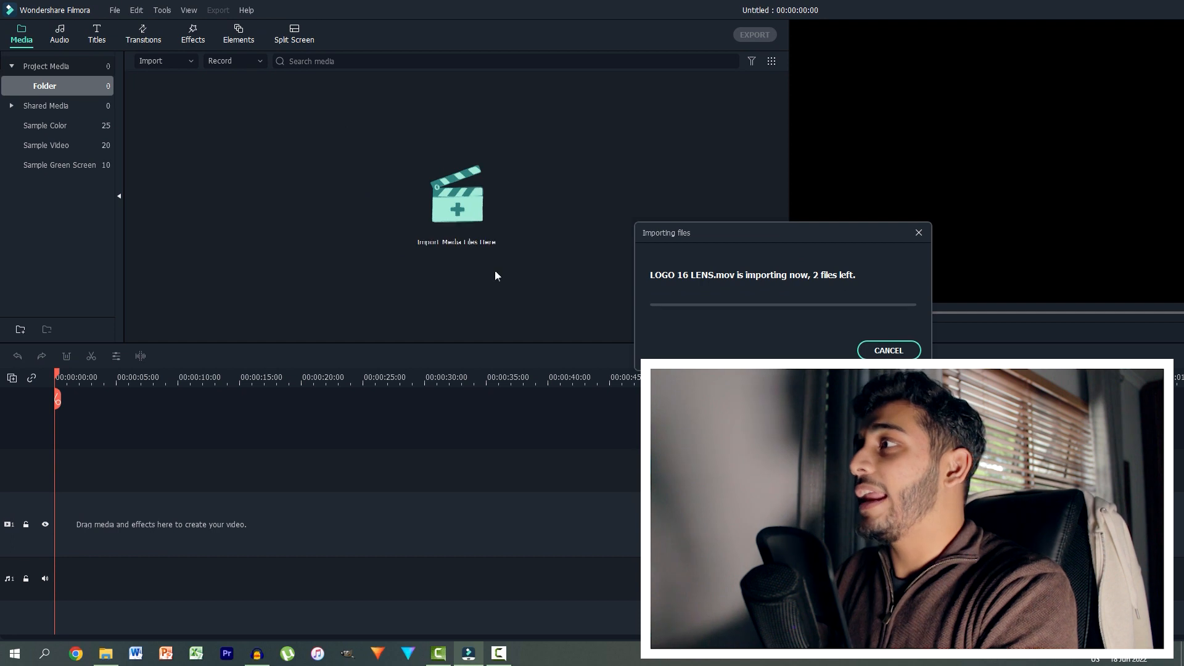
{"action": "left_click", "coordinate": [303, 177]}
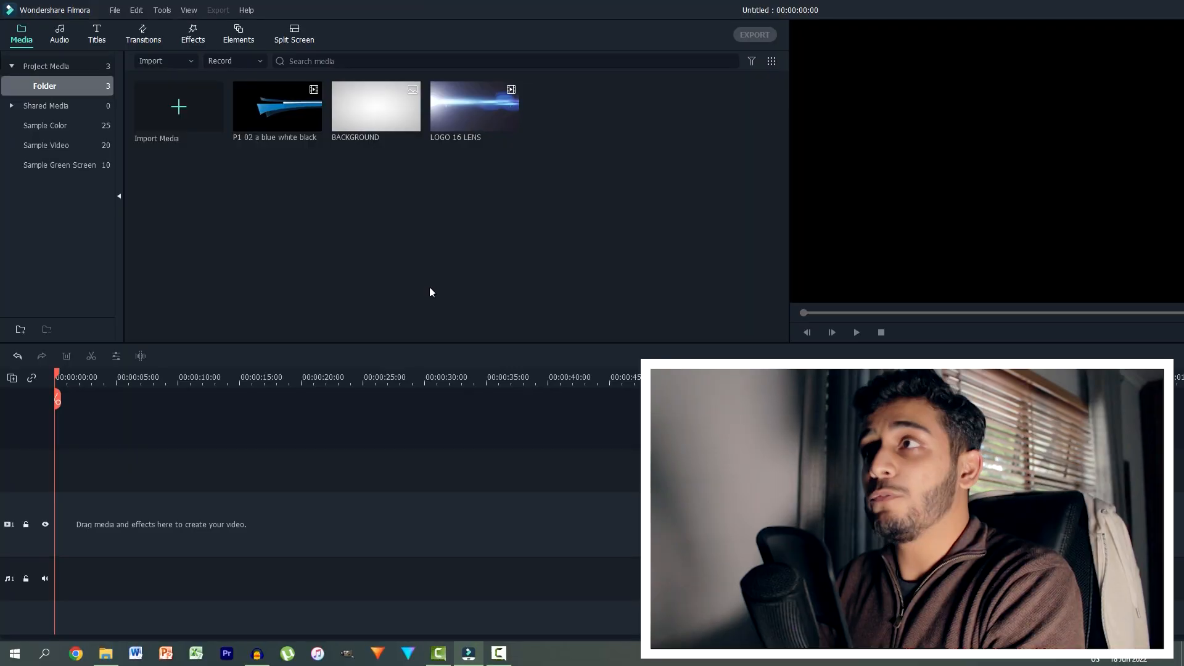
{"action": "mouse_move", "coordinate": [383, 106]}
{"action": "left_mouse_down"}
{"action": "mouse_move", "coordinate": [375, 169]}
{"action": "mouse_move", "coordinate": [362, 114]}
{"action": "left_mouse_up"}
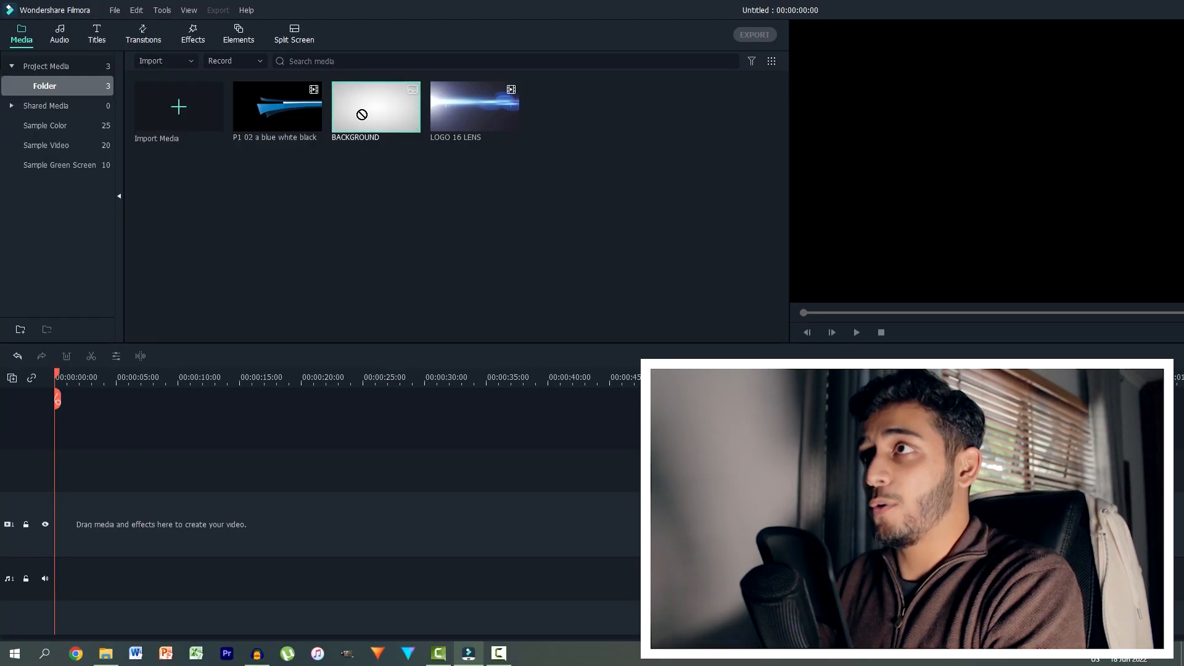
{"action": "left_click", "coordinate": [412, 124]}
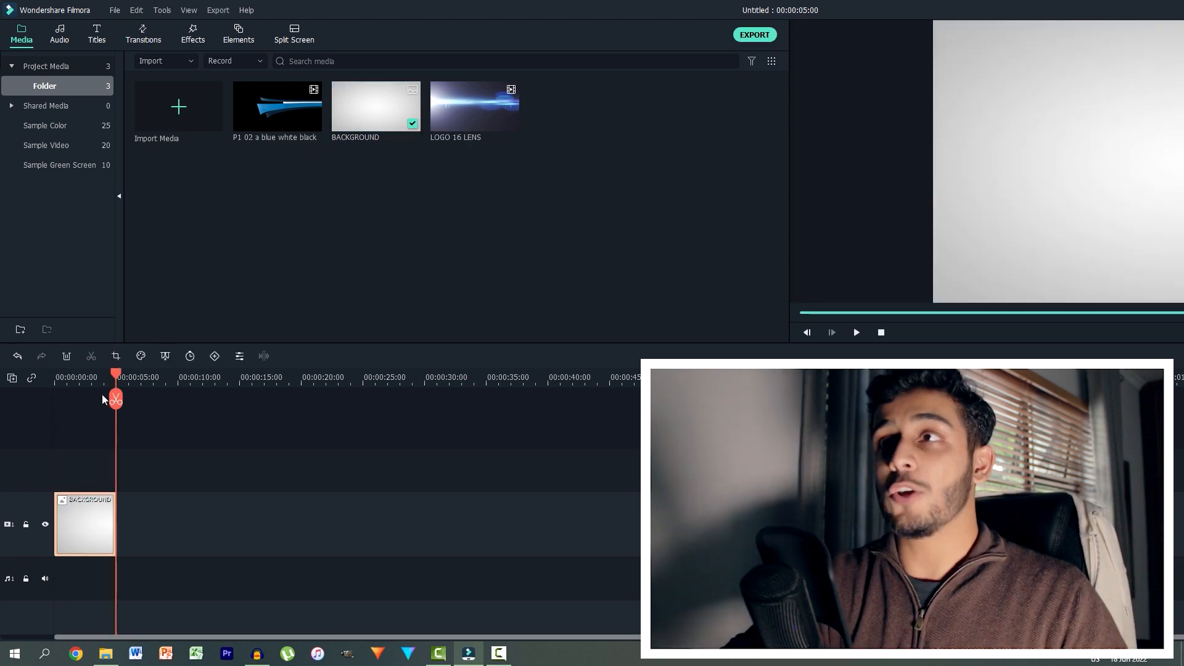
{"action": "key", "text": "ctrl+z"}
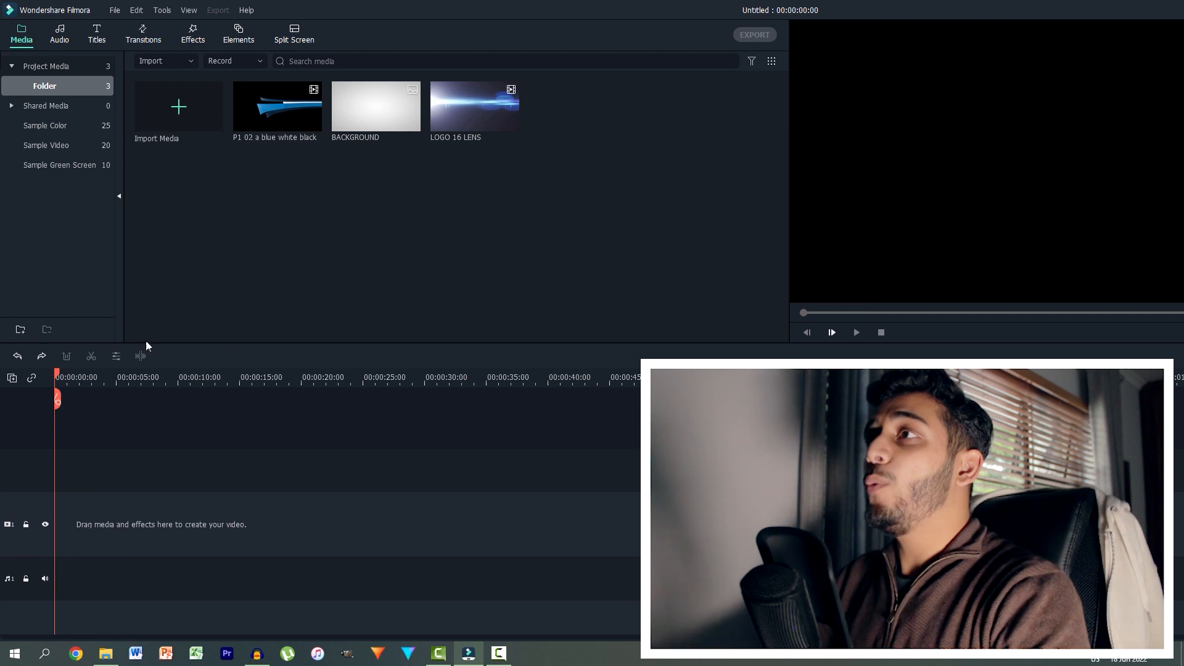
- Place the BACKGROUND image at the start of the first video track and extend it to about 17 seconds
{"action": "left_click_drag", "start_coordinate": [342, 111], "coordinate": [51, 519]}
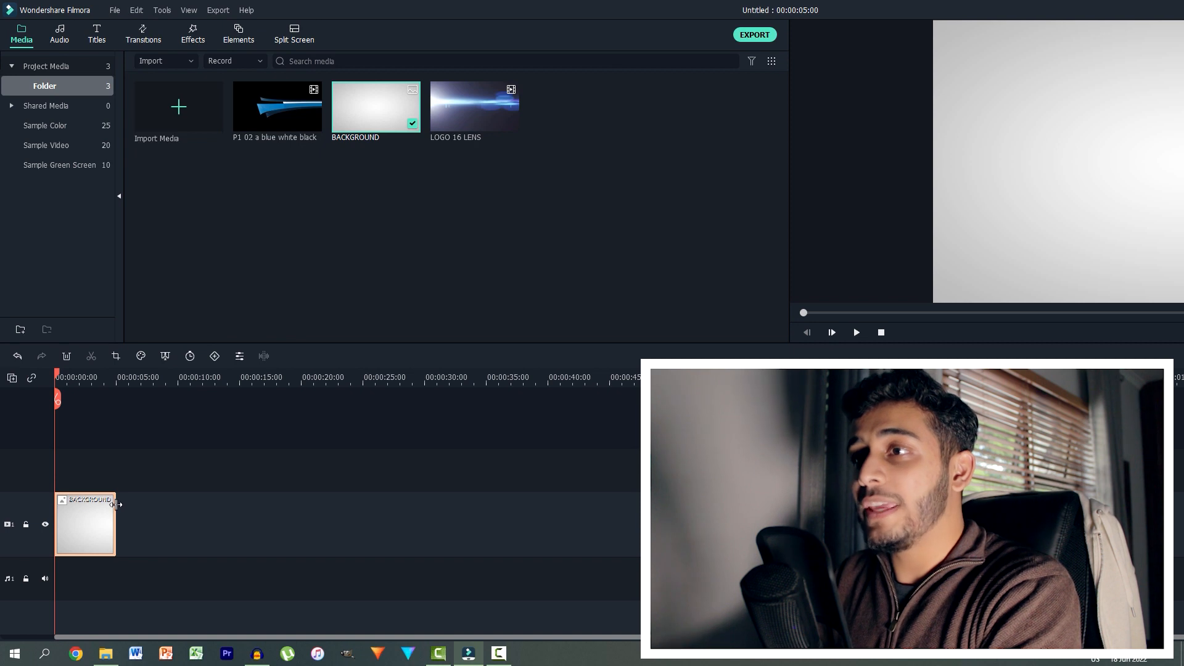
{"action": "left_click_drag", "start_coordinate": [119, 509], "coordinate": [248, 499]}
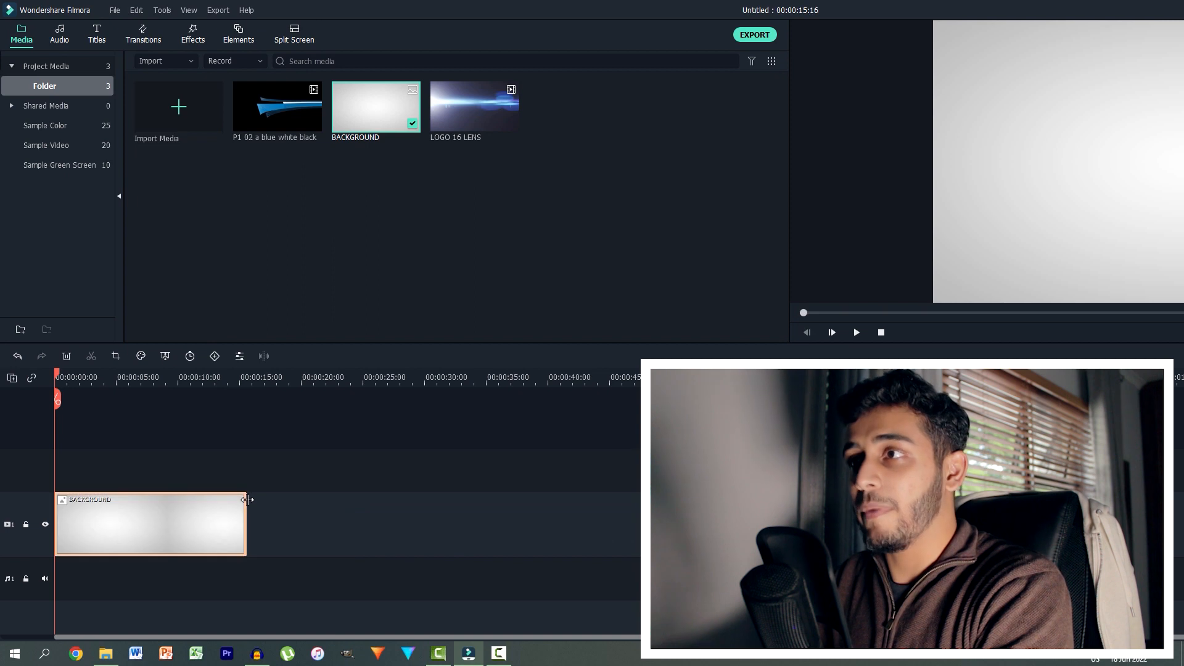
{"action": "left_click", "coordinate": [264, 385]}
{"action": "left_click_drag", "start_coordinate": [245, 505], "coordinate": [264, 511]}
{"action": "left_click_drag", "start_coordinate": [175, 377], "coordinate": [246, 388]}
{"action": "key", "text": "Home"}
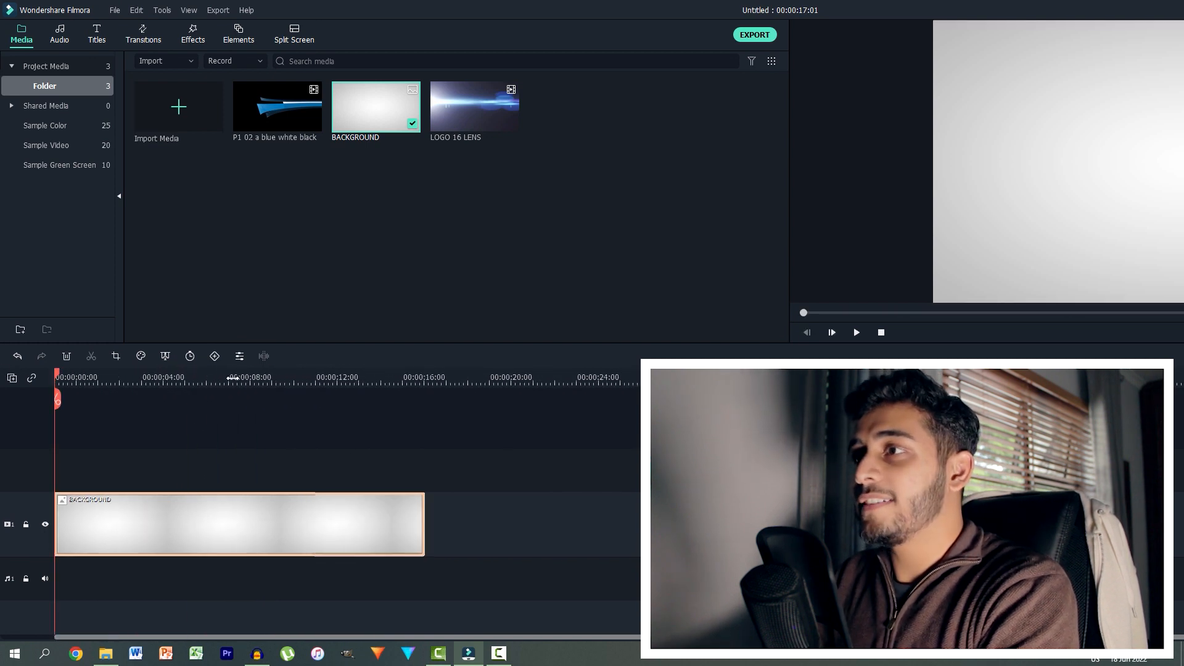
{"action": "scroll", "coordinate": [246, 377], "scroll_direction": "down", "scroll_amount": 2}
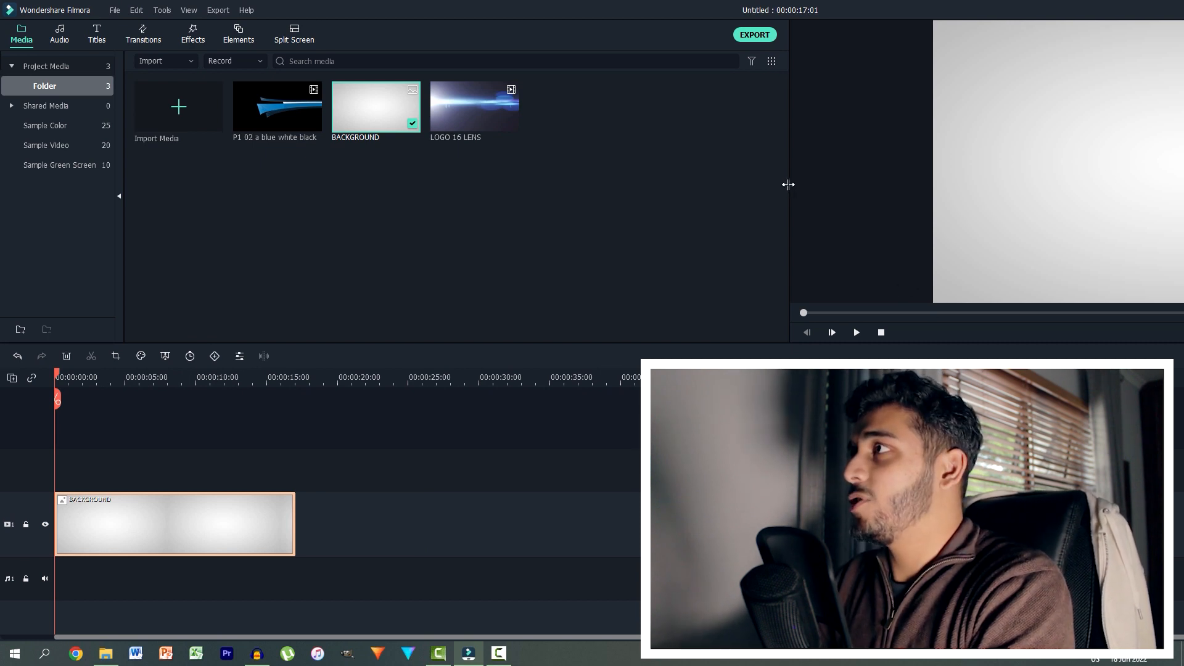
- Enlarge the preview area and add P1 02 a blue white black at the start above the background, keeping the 1920 x 1080 25fps project settings
{"action": "left_click_drag", "start_coordinate": [574, 181], "coordinate": [598, 182]}
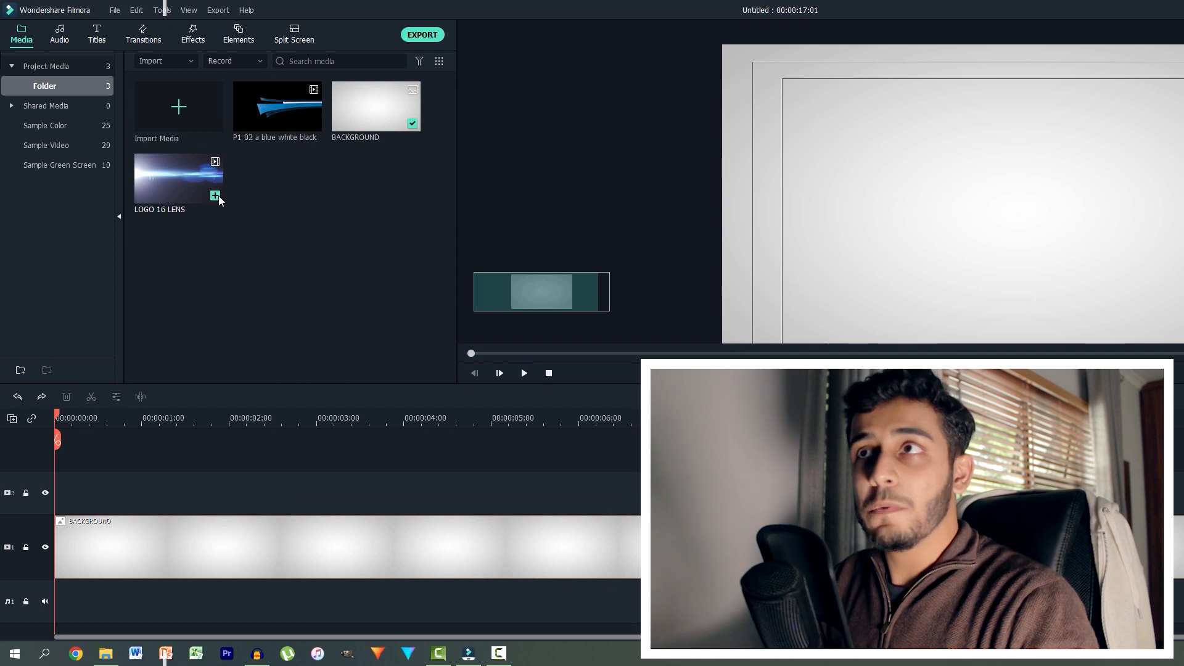
{"action": "double_click", "coordinate": [272, 120]}
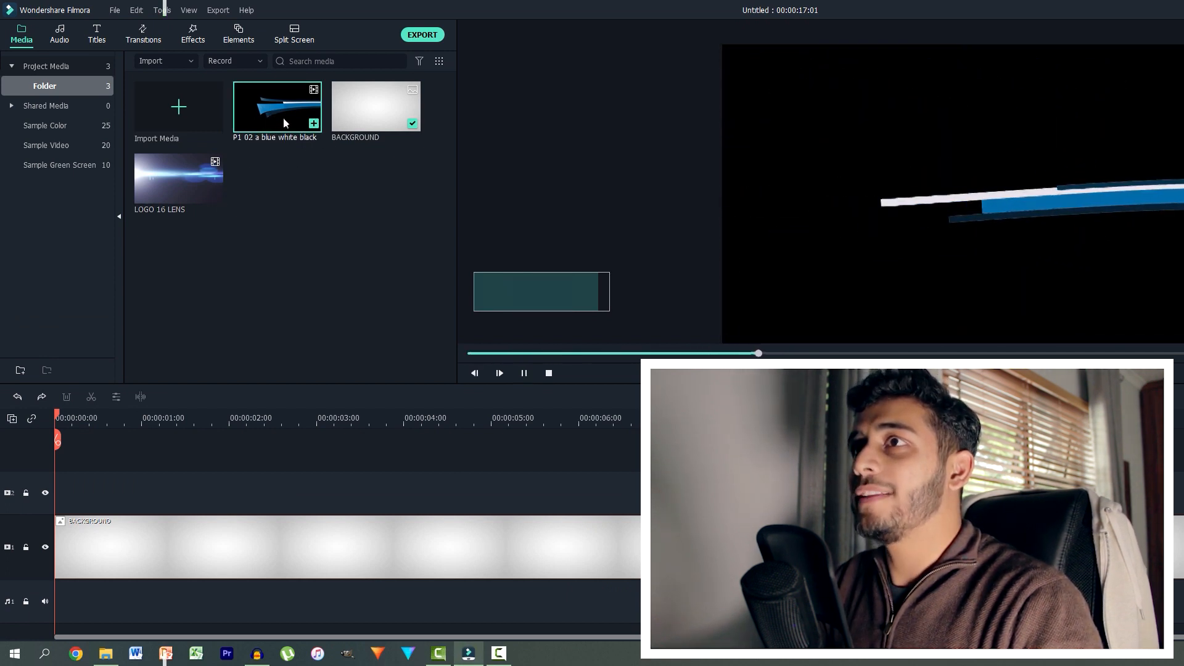
{"action": "left_click_drag", "start_coordinate": [205, 387], "coordinate": [60, 478]}
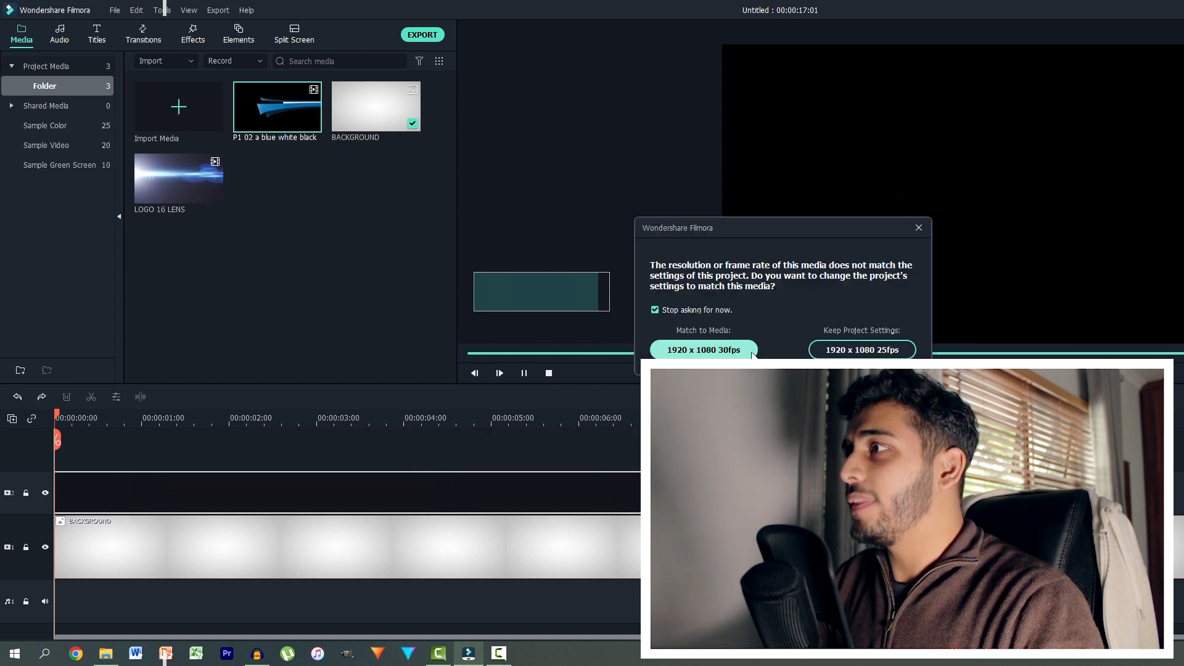
{"action": "left_click", "coordinate": [859, 349]}
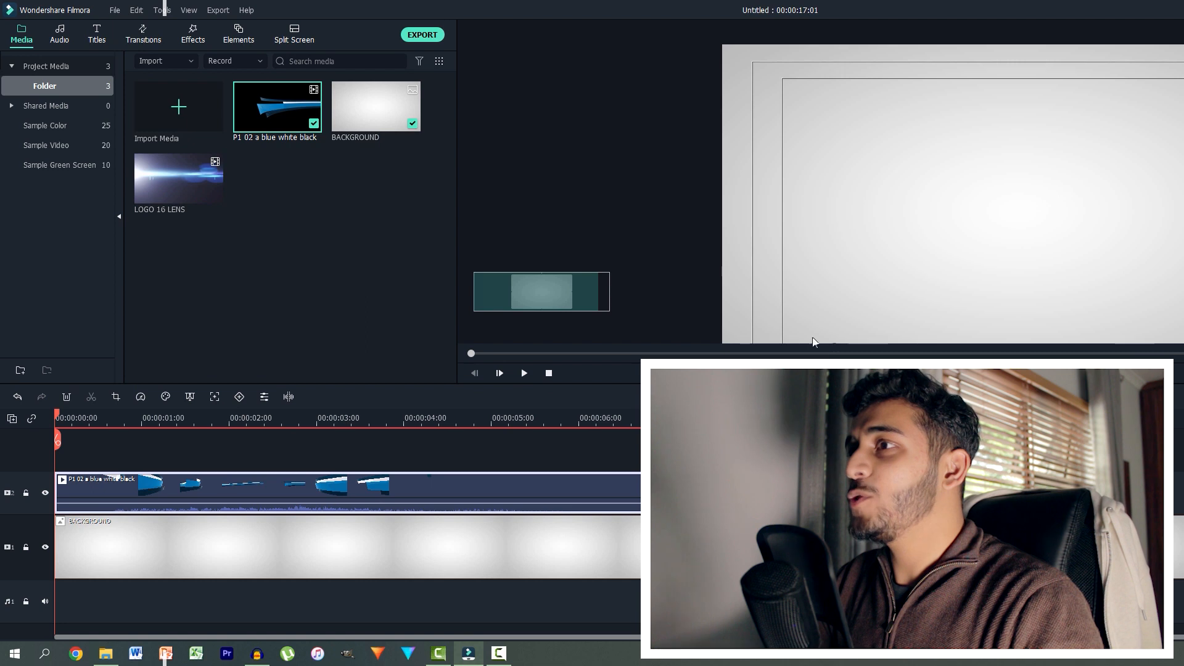
- Play back the ribbon animation over the background and scrub to just before the 4-second mark
{"action": "left_click", "coordinate": [525, 373]}
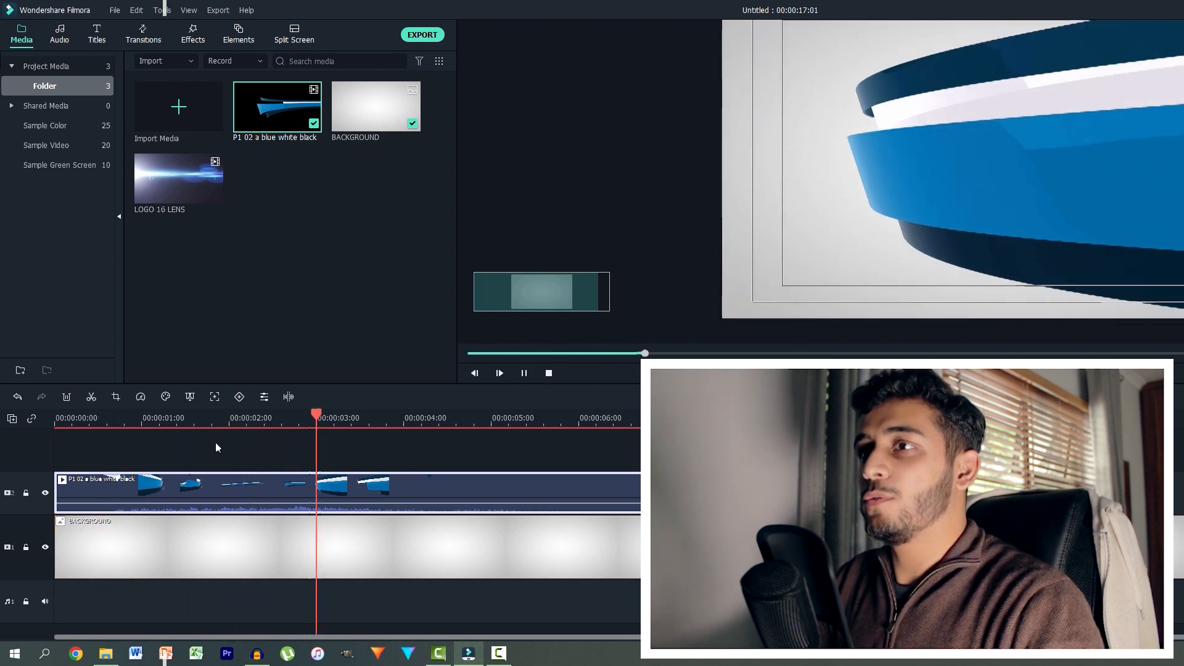
{"action": "scroll", "coordinate": [236, 429], "scroll_direction": "down", "scroll_amount": 5}
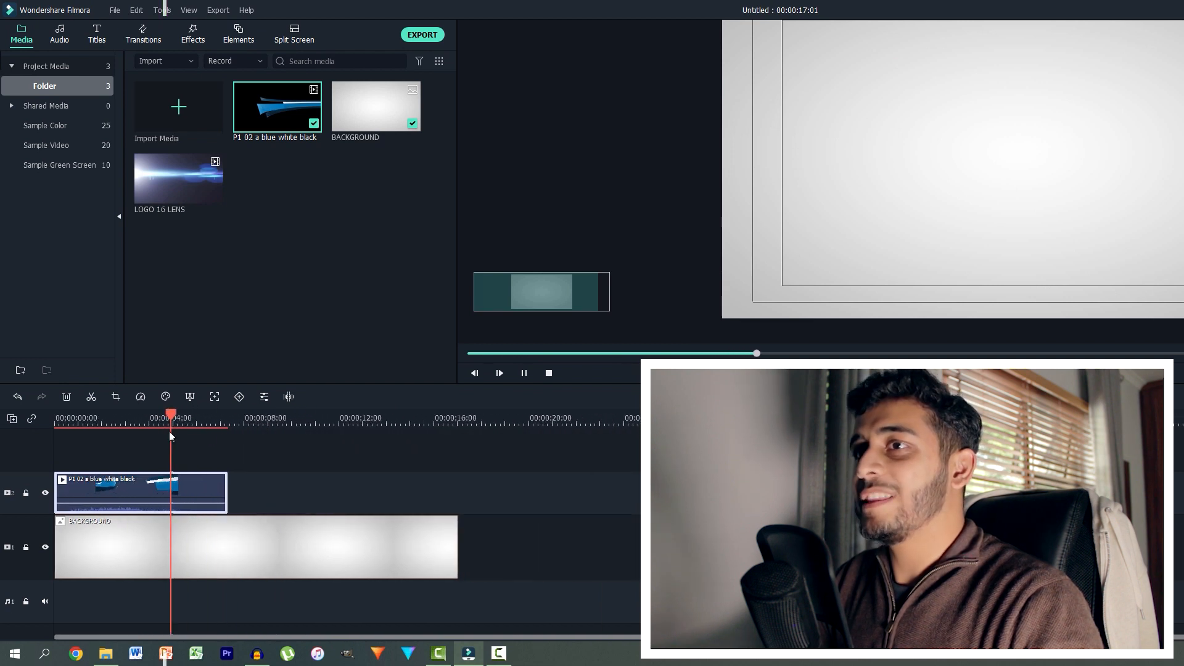
{"action": "left_click_drag", "start_coordinate": [131, 426], "coordinate": [165, 419]}
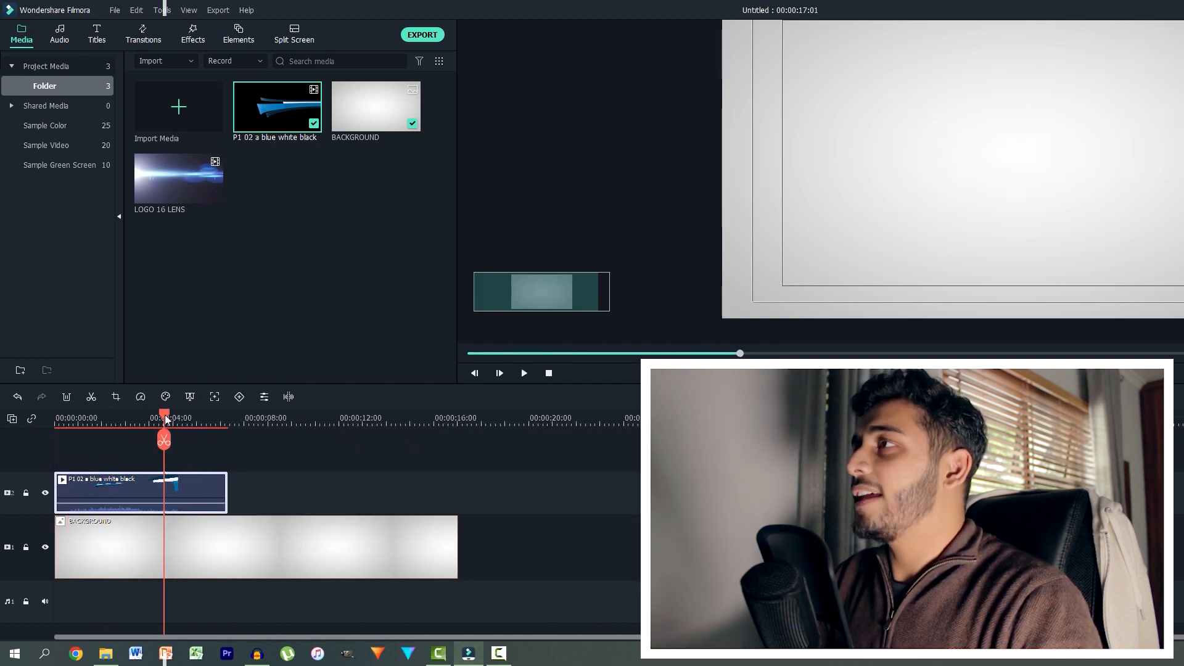
{"action": "mouse_move", "coordinate": [141, 417]}
{"action": "left_mouse_down"}
{"action": "mouse_move", "coordinate": [52, 415]}
{"action": "mouse_move", "coordinate": [141, 417]}
{"action": "left_mouse_up"}
- Import bluefx-logo and place it on a track between the ribbon and background clips, starting just after 2 seconds and ending with the ribbon
{"action": "left_click_drag", "start_coordinate": [292, 228], "coordinate": [291, 230]}
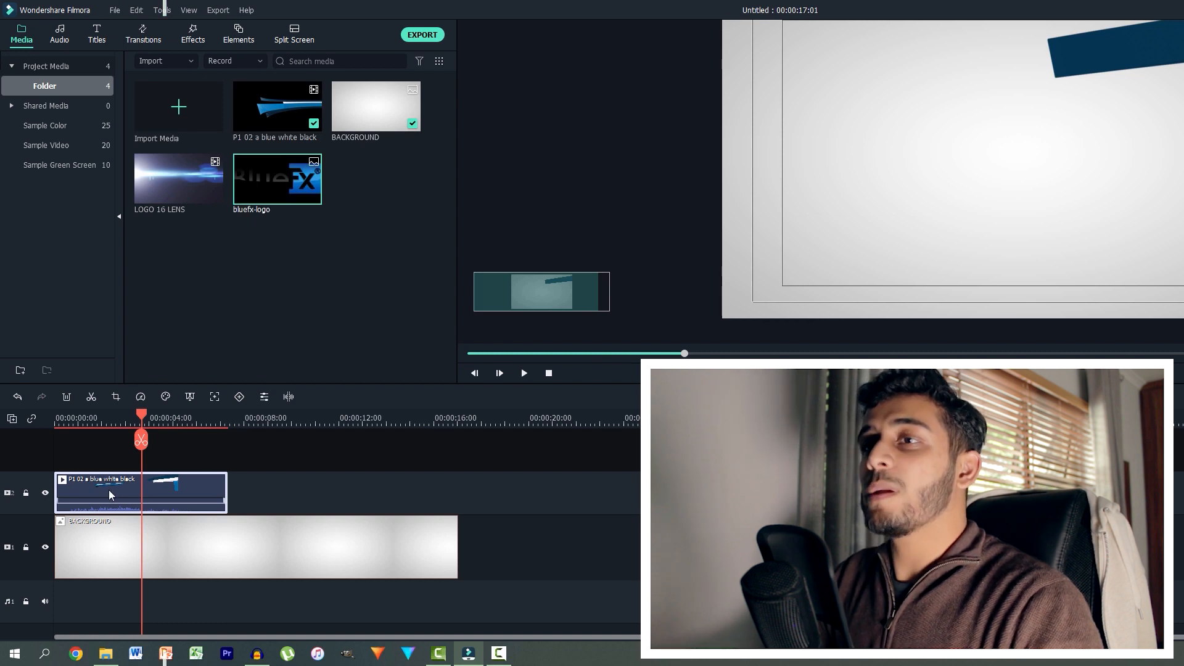
{"action": "left_click_drag", "start_coordinate": [108, 493], "coordinate": [103, 446]}
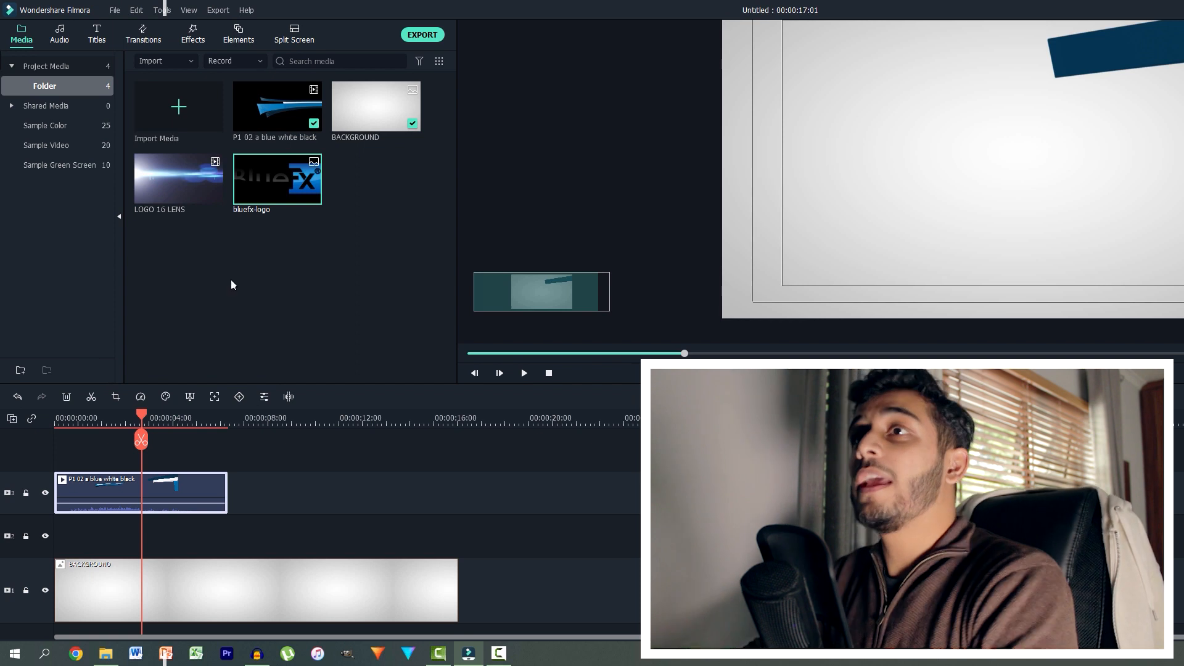
{"action": "left_click_drag", "start_coordinate": [219, 397], "coordinate": [121, 536]}
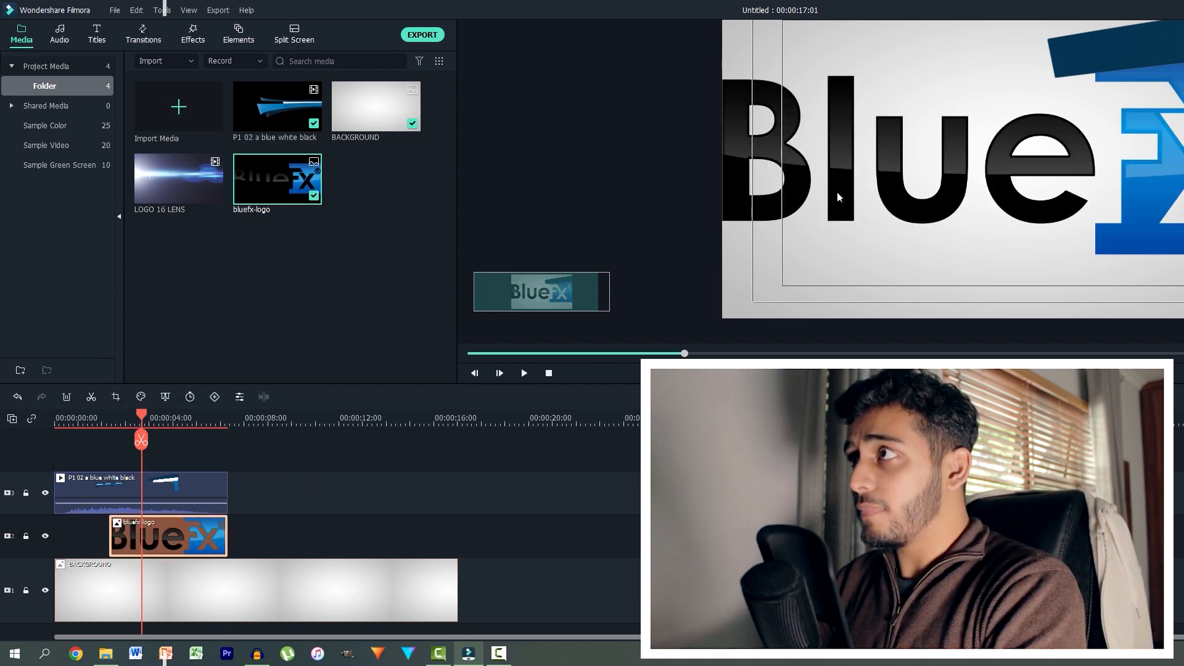
- Scale the bluefx-logo image down to about a third of the frame width and center it in the frame
{"action": "left_click", "coordinate": [1072, 185]}
{"action": "left_click_drag", "start_coordinate": [718, 222], "coordinate": [989, 134]}
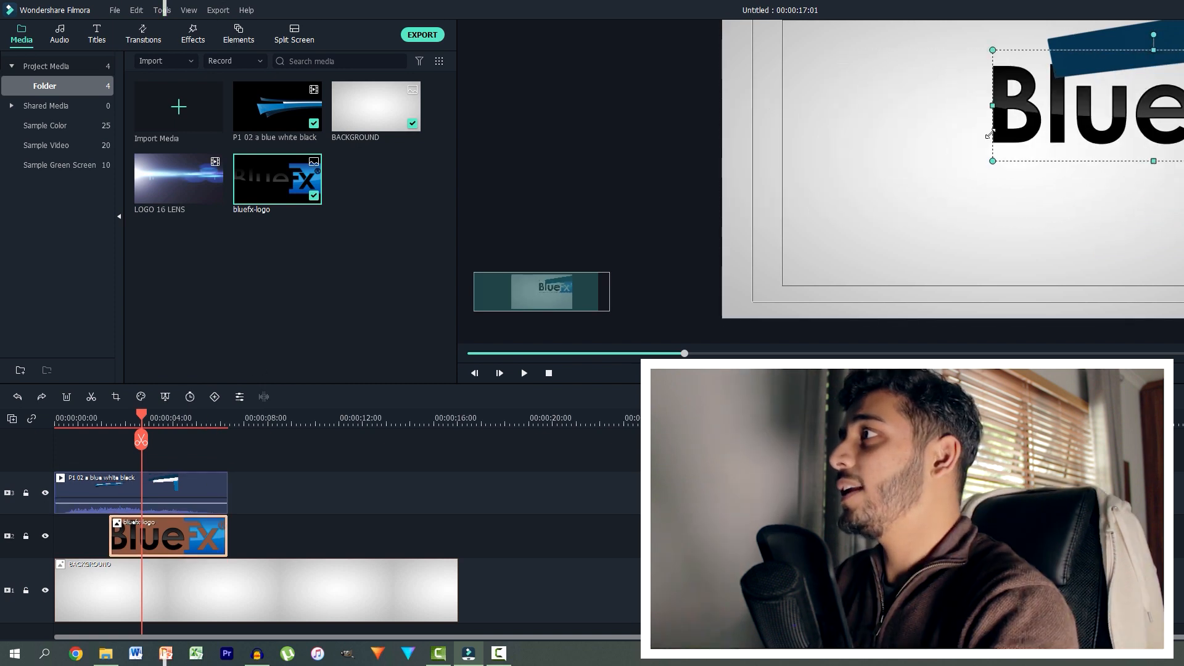
{"action": "left_click", "coordinate": [996, 131]}
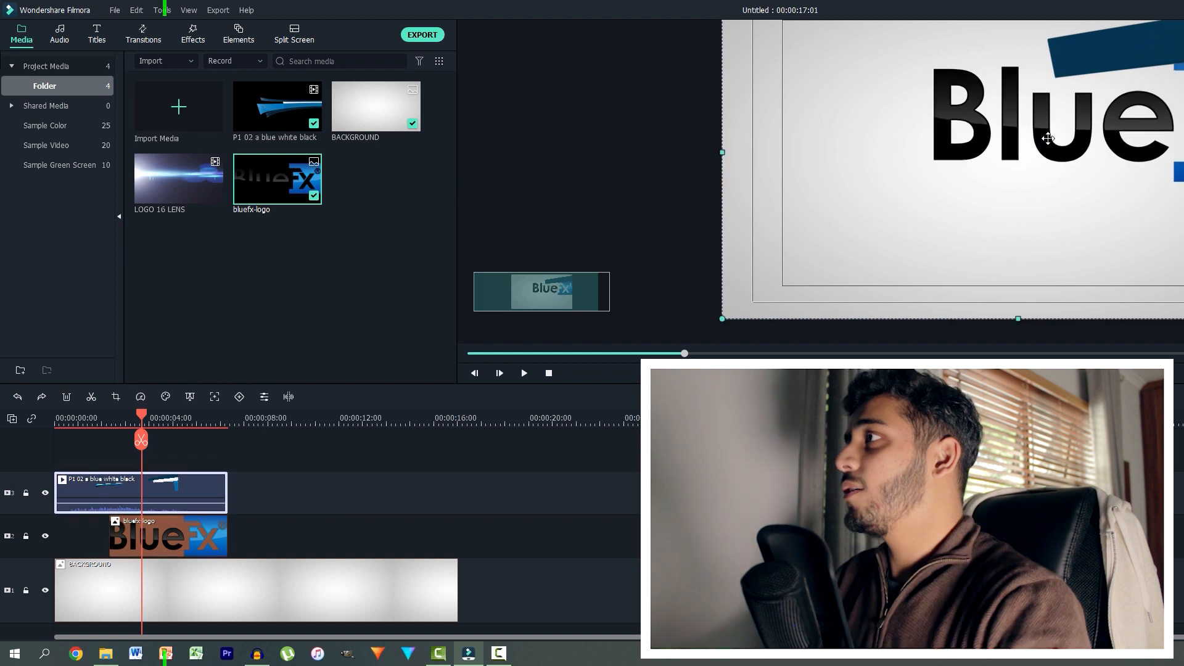
{"action": "left_click", "coordinate": [958, 177]}
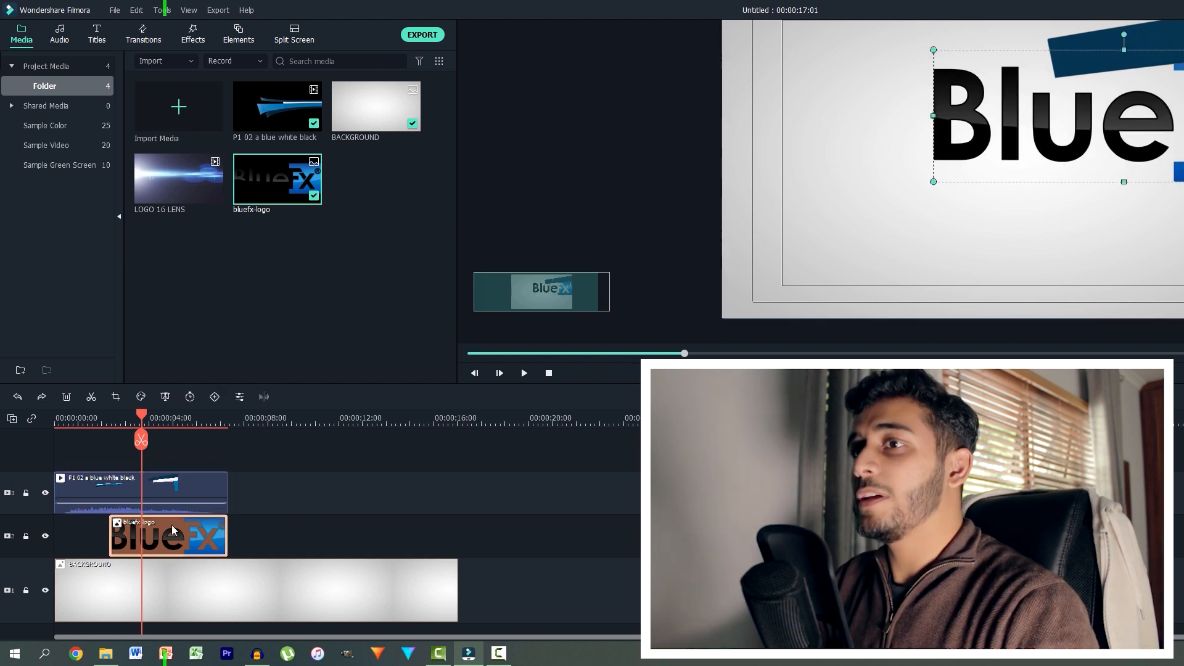
{"action": "left_click_drag", "start_coordinate": [1105, 118], "coordinate": [1048, 138]}
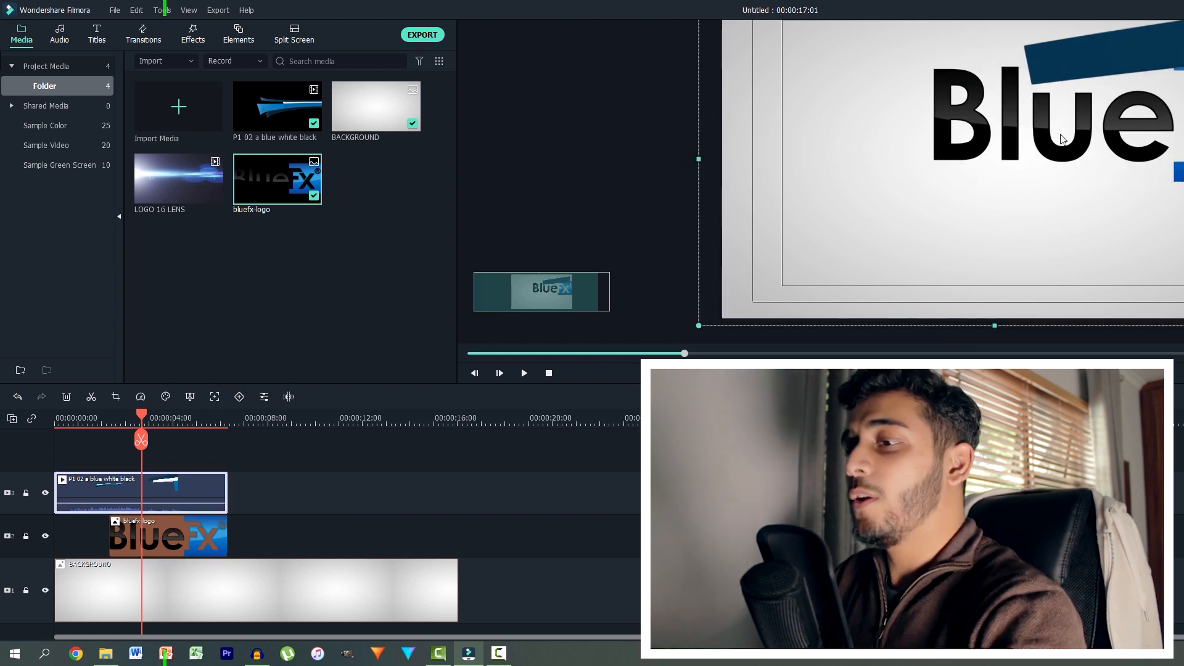
{"action": "left_click", "coordinate": [219, 532]}
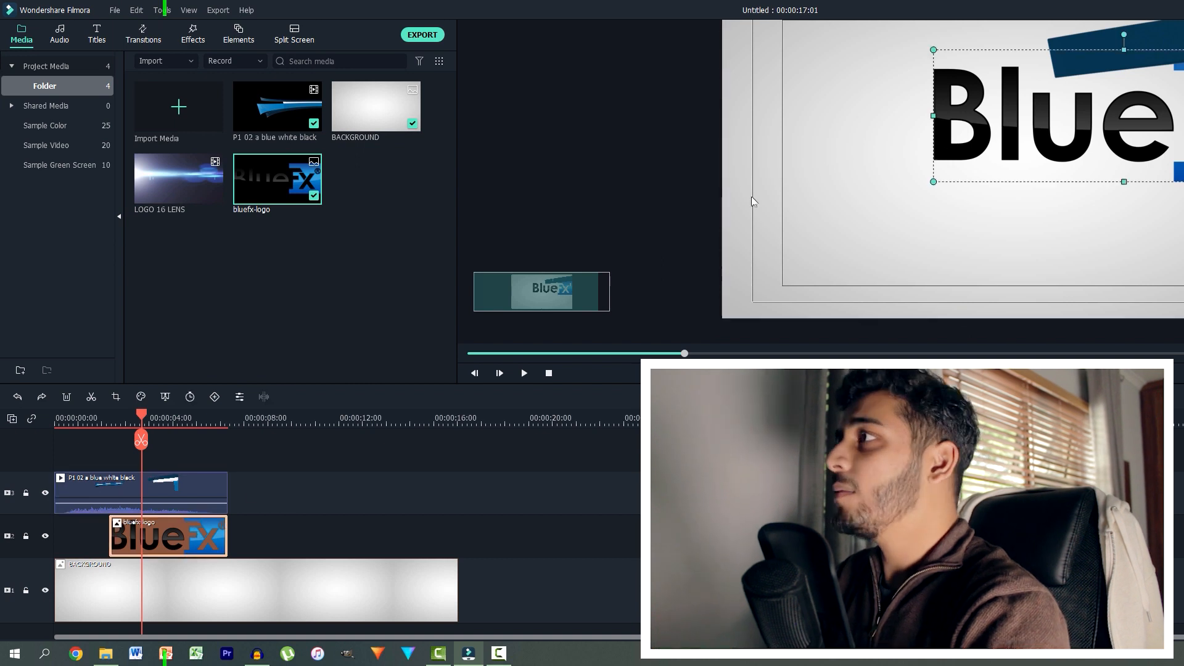
{"action": "left_click_drag", "start_coordinate": [930, 49], "coordinate": [1044, 88]}
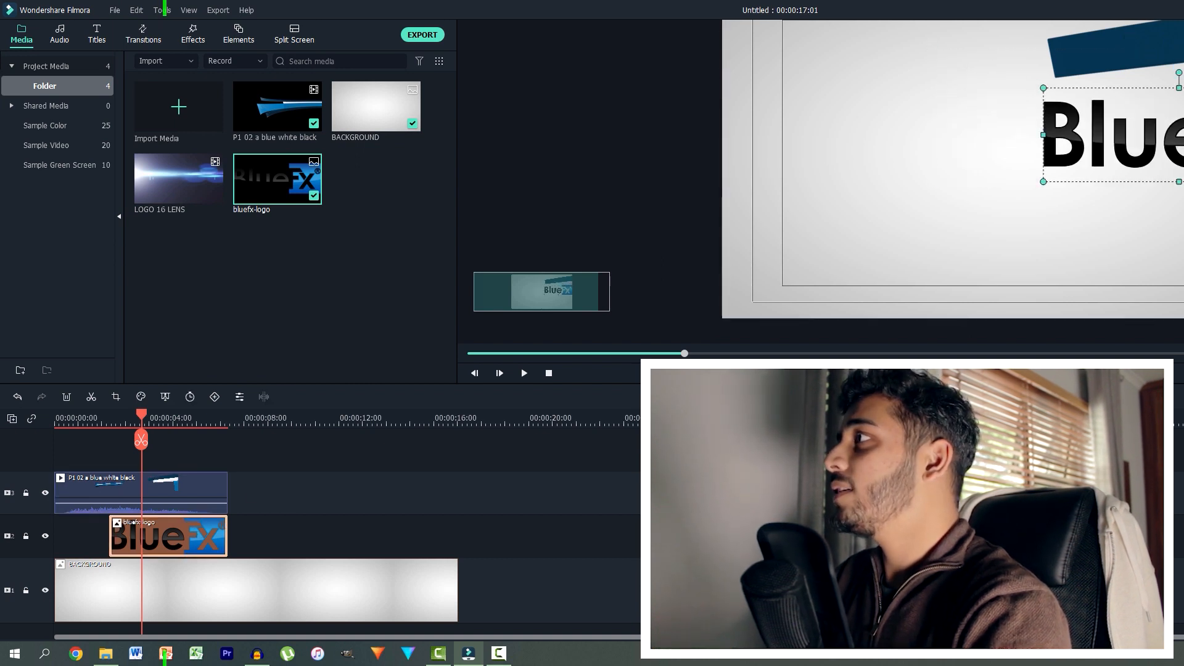
{"action": "left_click_drag", "start_coordinate": [1181, 106], "coordinate": [1109, 126]}
{"action": "left_click_drag", "start_coordinate": [1029, 125], "coordinate": [1061, 115]}
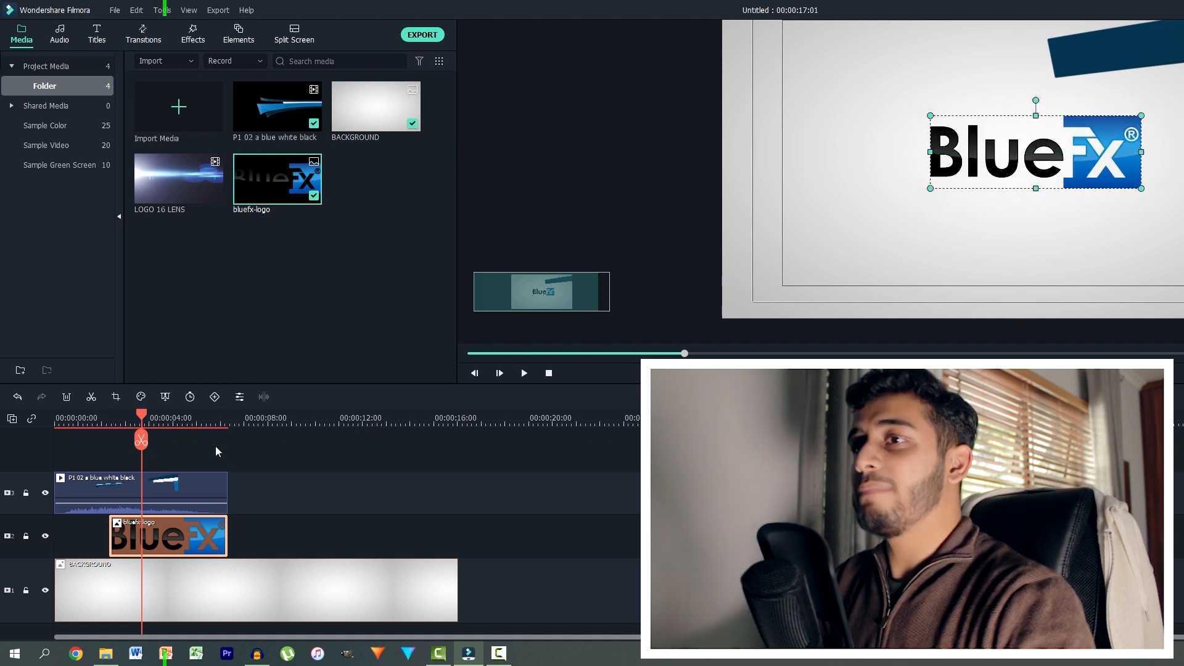
- Split the bluefx-logo clip at the frame where the ribbons fully cover the logo and delete the short piece before the cut
{"action": "left_click_drag", "start_coordinate": [148, 417], "coordinate": [112, 418]}
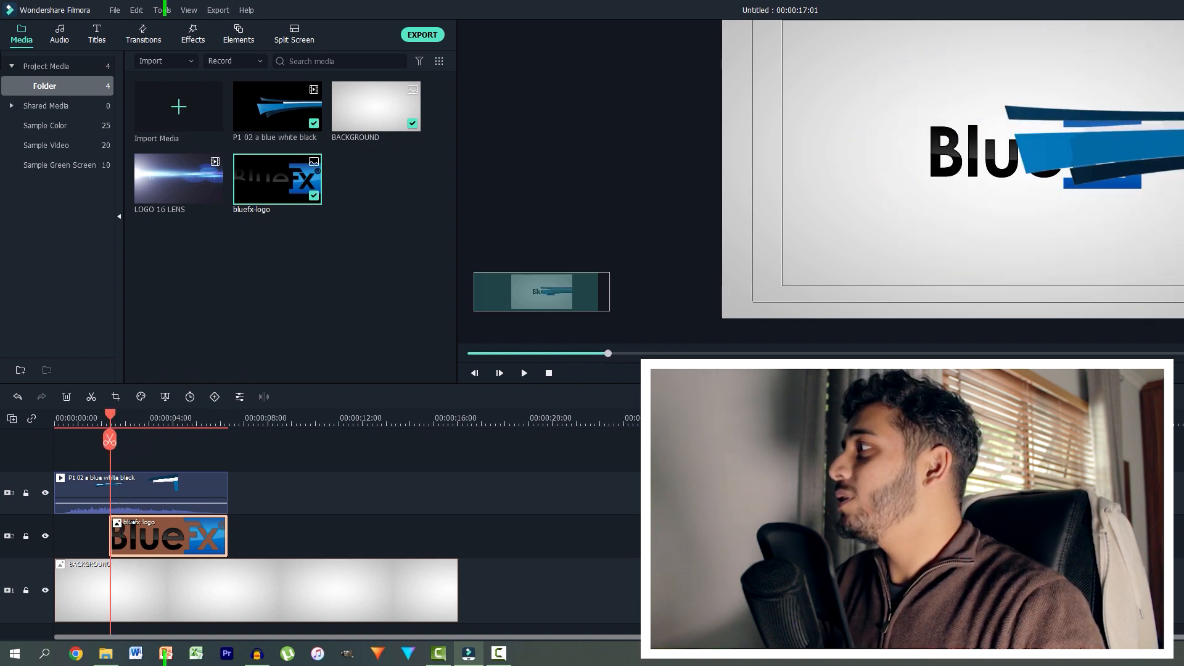
{"action": "left_click", "coordinate": [500, 374]}
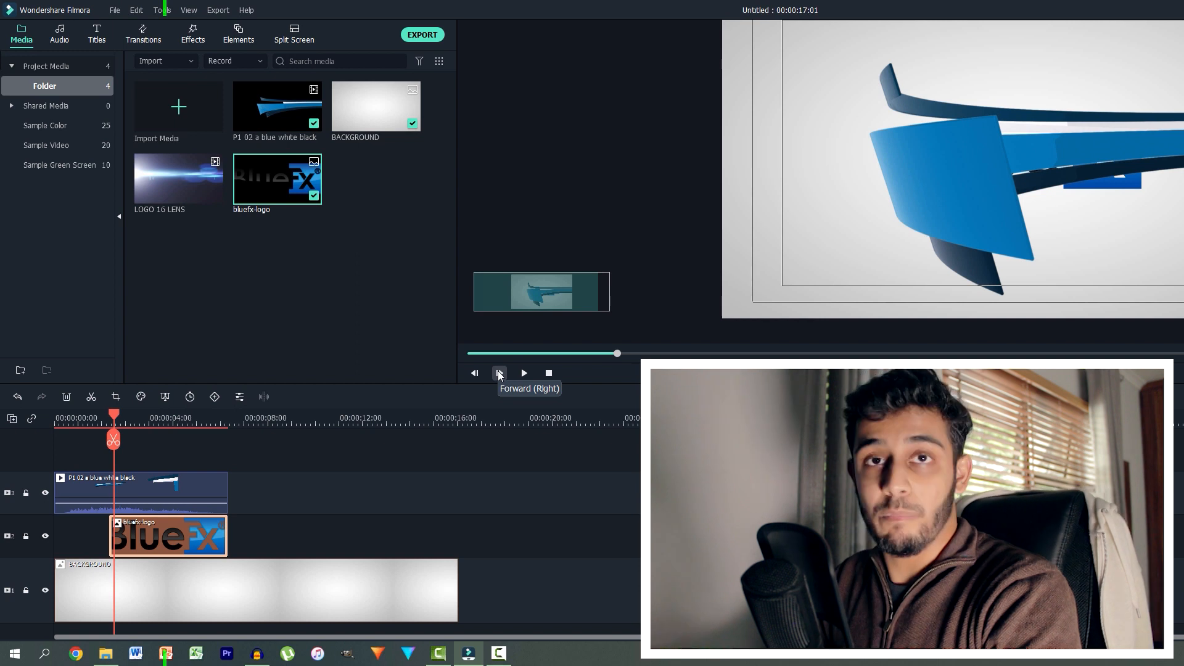
{"action": "left_click", "coordinate": [499, 373]}
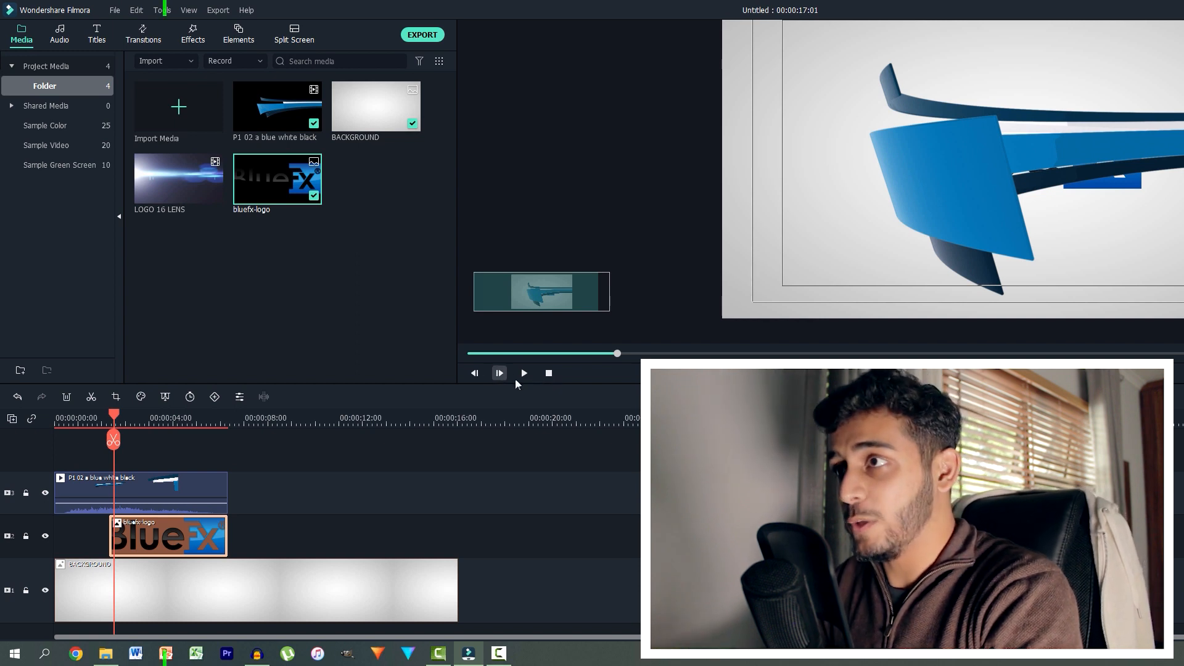
{"action": "left_click", "coordinate": [499, 372]}
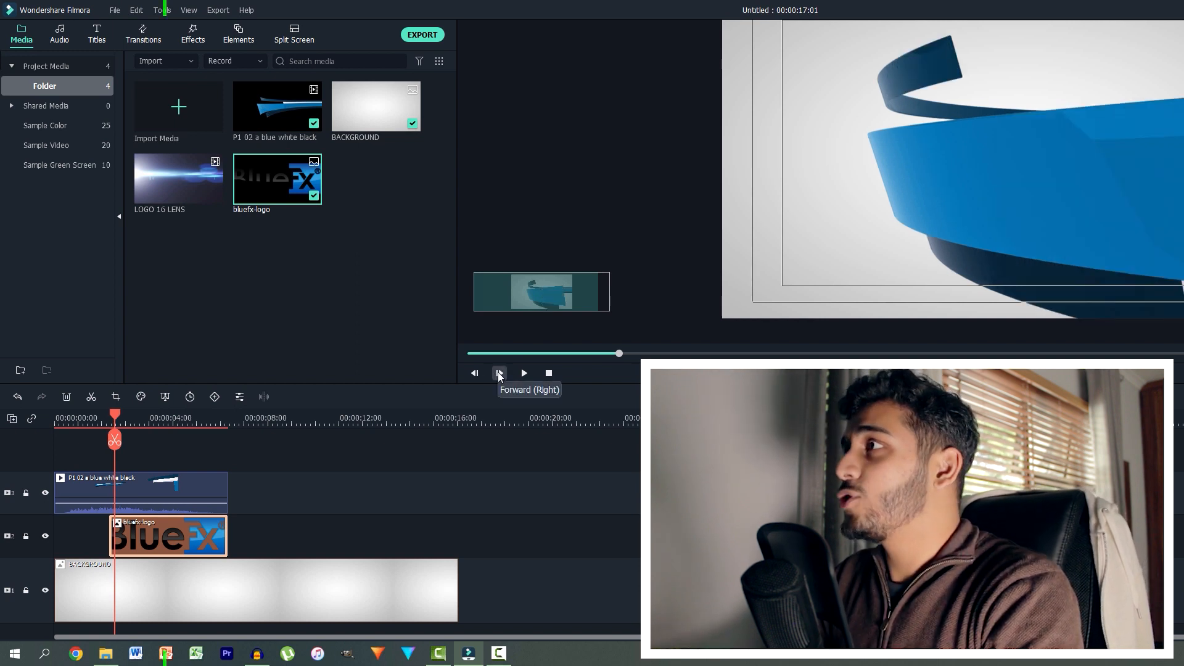
{"action": "left_click", "coordinate": [499, 373]}
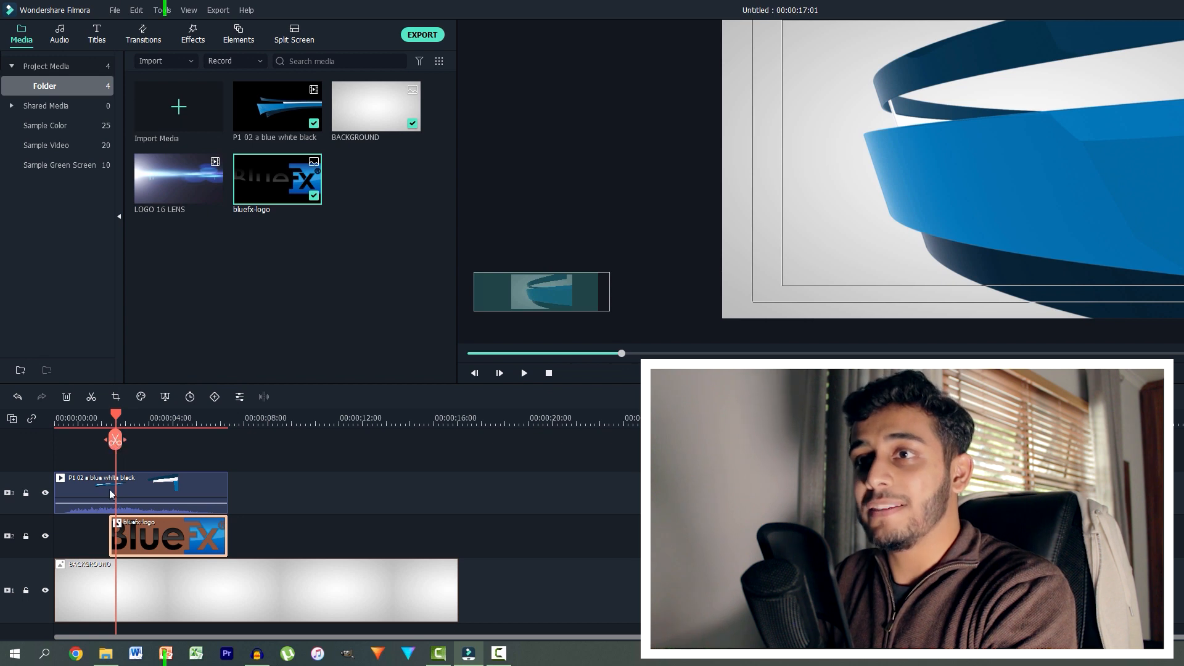
{"action": "key", "text": "ctrl+b"}
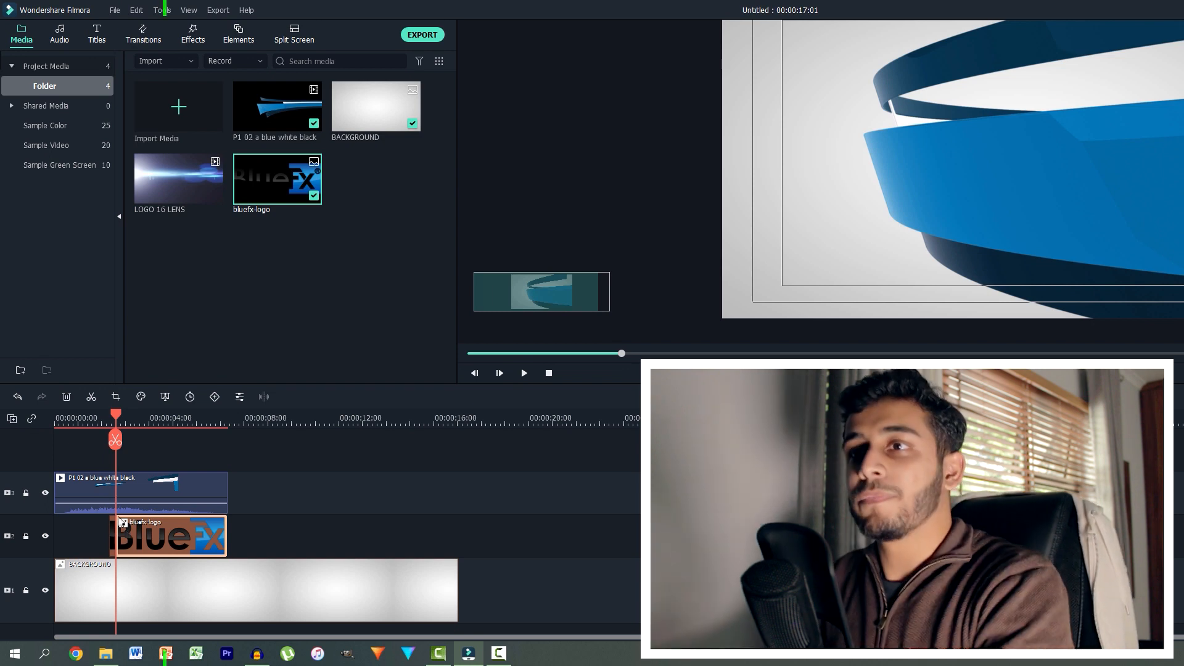
{"action": "mouse_move", "coordinate": [118, 517]}
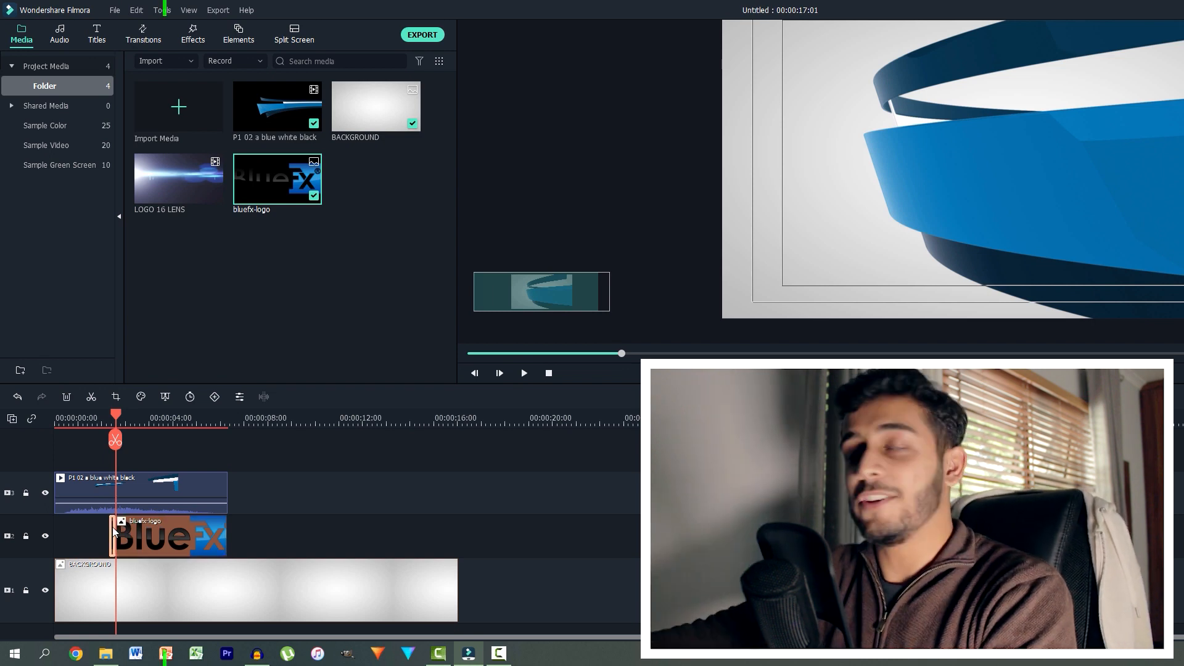
{"action": "key", "text": "Delete"}
- Move the remaining bluefx-logo clip to start at the frame where the ribbons cover the logo and end with the ribbon clip
{"action": "left_click", "coordinate": [121, 528]}
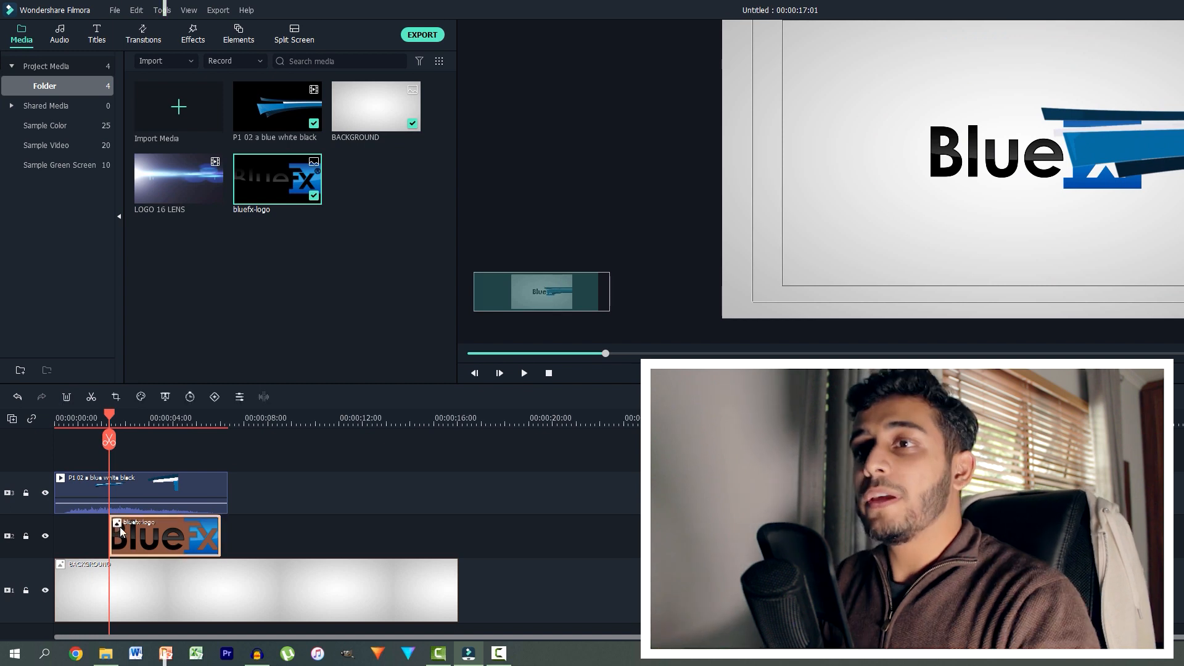
{"action": "left_click_drag", "start_coordinate": [133, 533], "coordinate": [153, 534]}
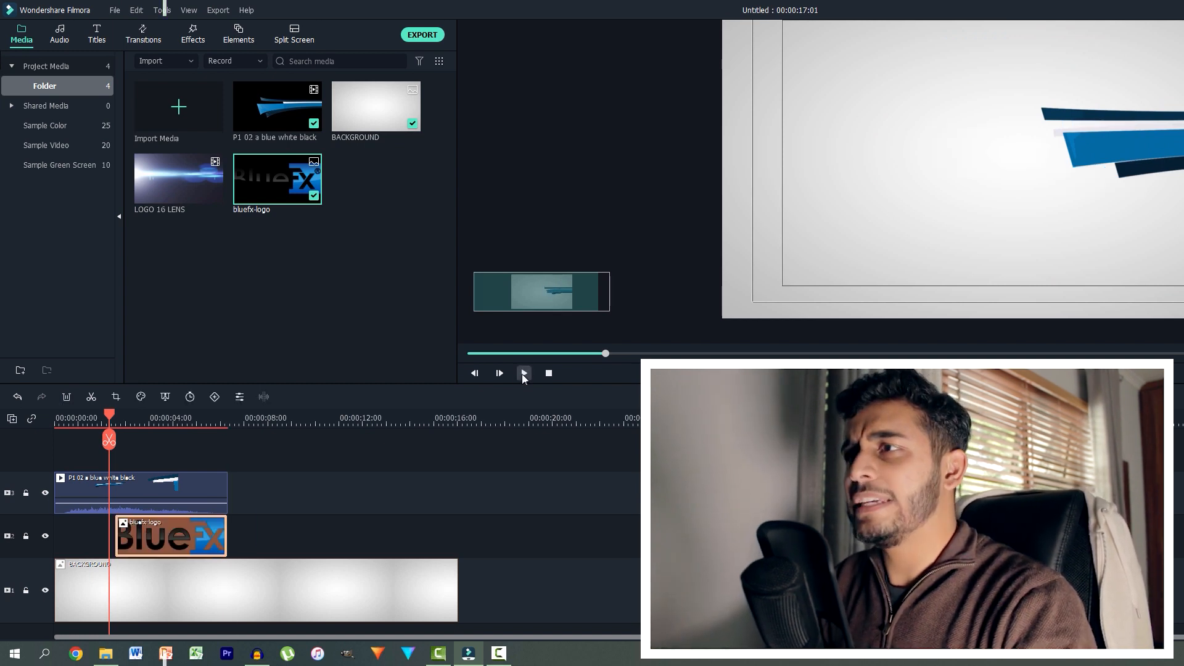
{"action": "left_click", "coordinate": [502, 372]}
{"action": "left_click", "coordinate": [502, 372]}
{"action": "left_click", "coordinate": [502, 373]}
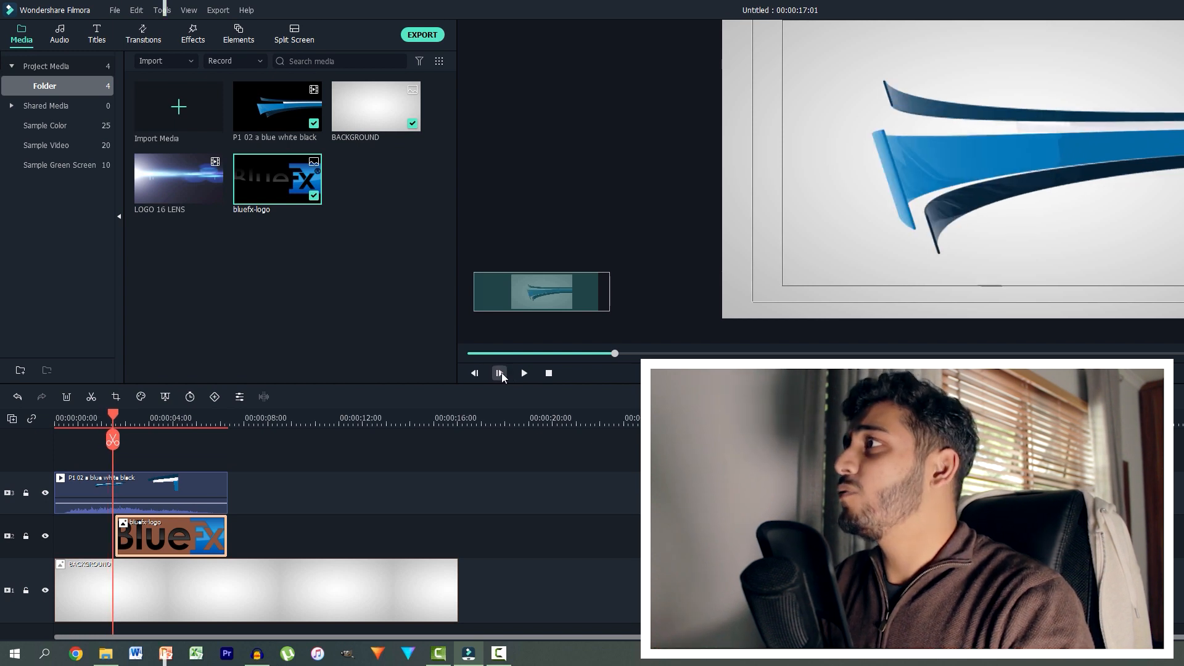
{"action": "left_click", "coordinate": [501, 373]}
{"action": "left_click", "coordinate": [502, 373]}
{"action": "left_click_drag", "start_coordinate": [154, 540], "coordinate": [168, 534]}
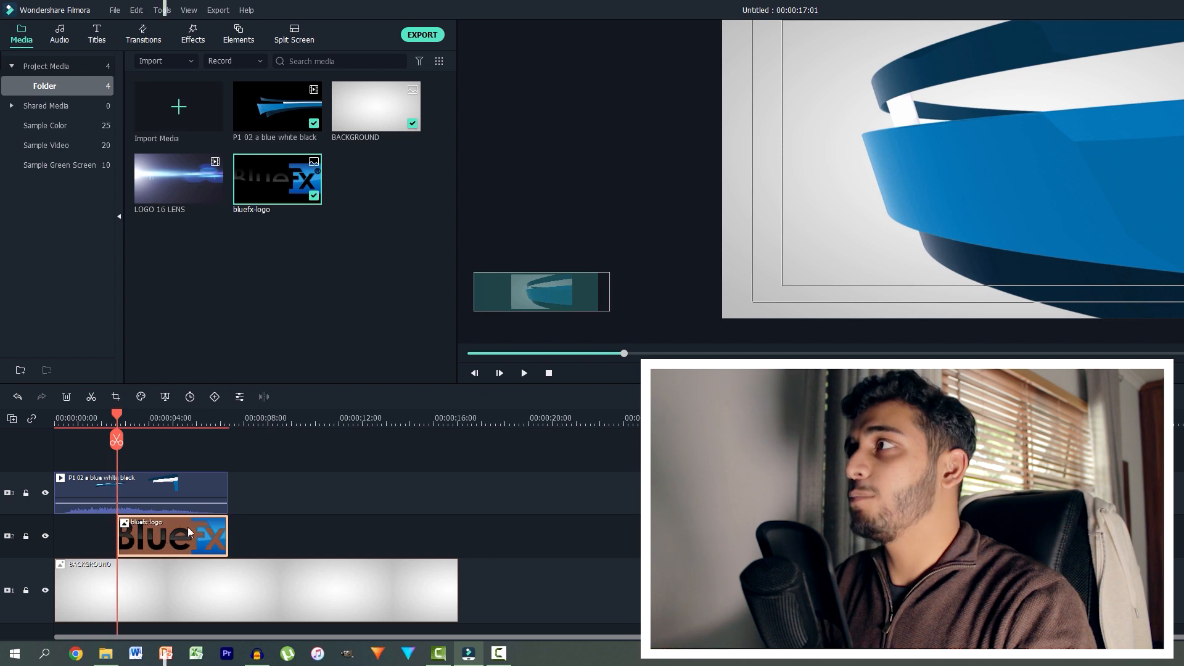
- Play the intro from the beginning to check how the logo appears from behind the ribbons
{"action": "left_click_drag", "start_coordinate": [86, 410], "coordinate": [217, 426]}
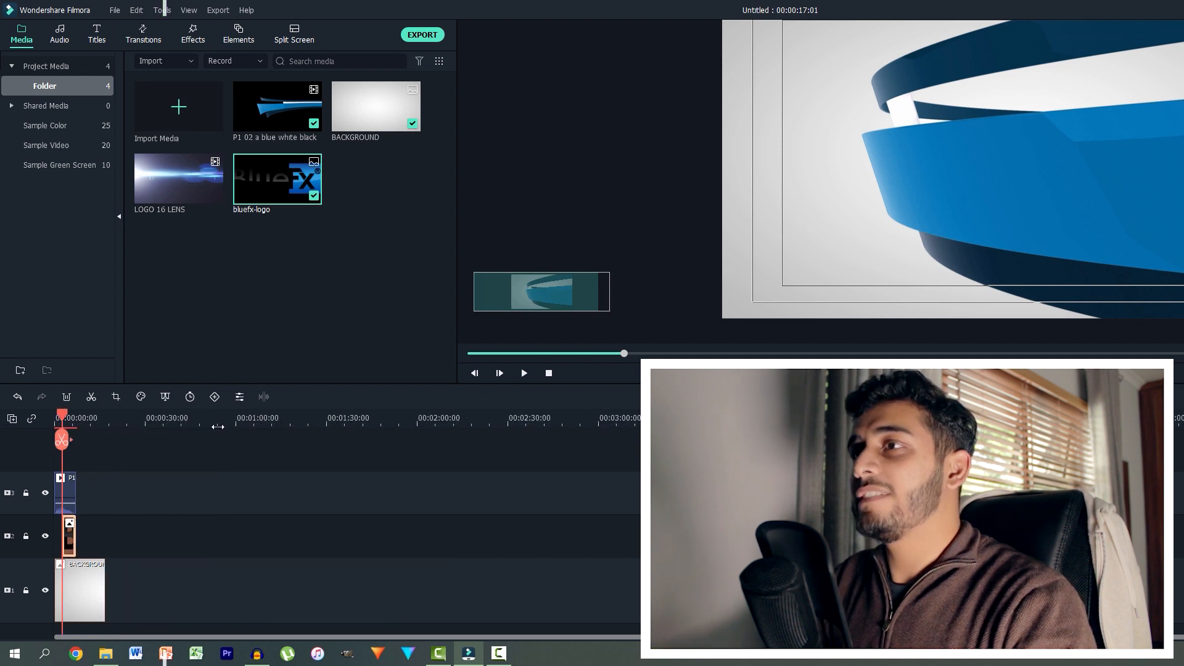
{"action": "left_click_drag", "start_coordinate": [71, 421], "coordinate": [56, 420]}
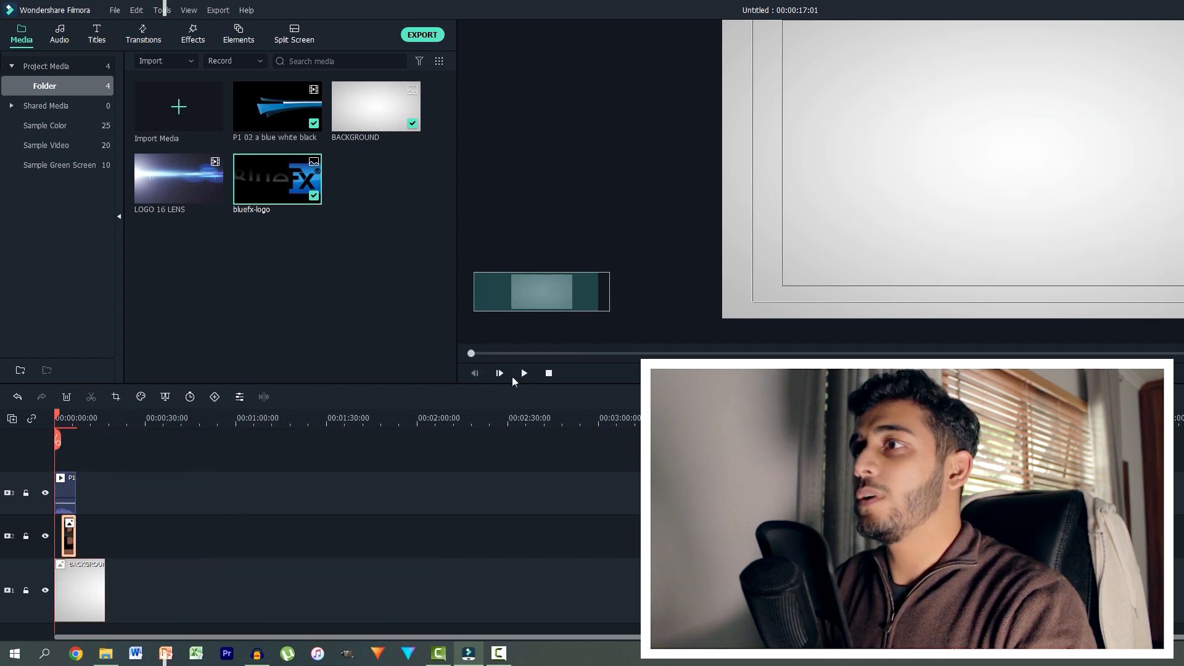
{"action": "left_click", "coordinate": [523, 373]}
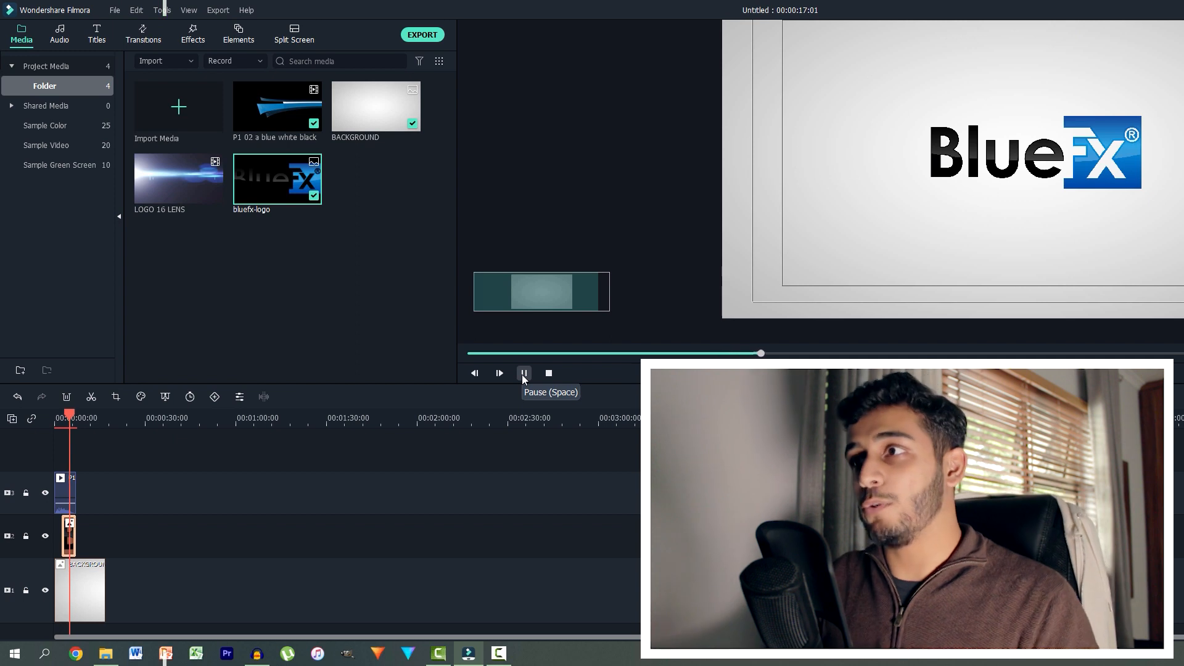
{"action": "left_click", "coordinate": [521, 374]}
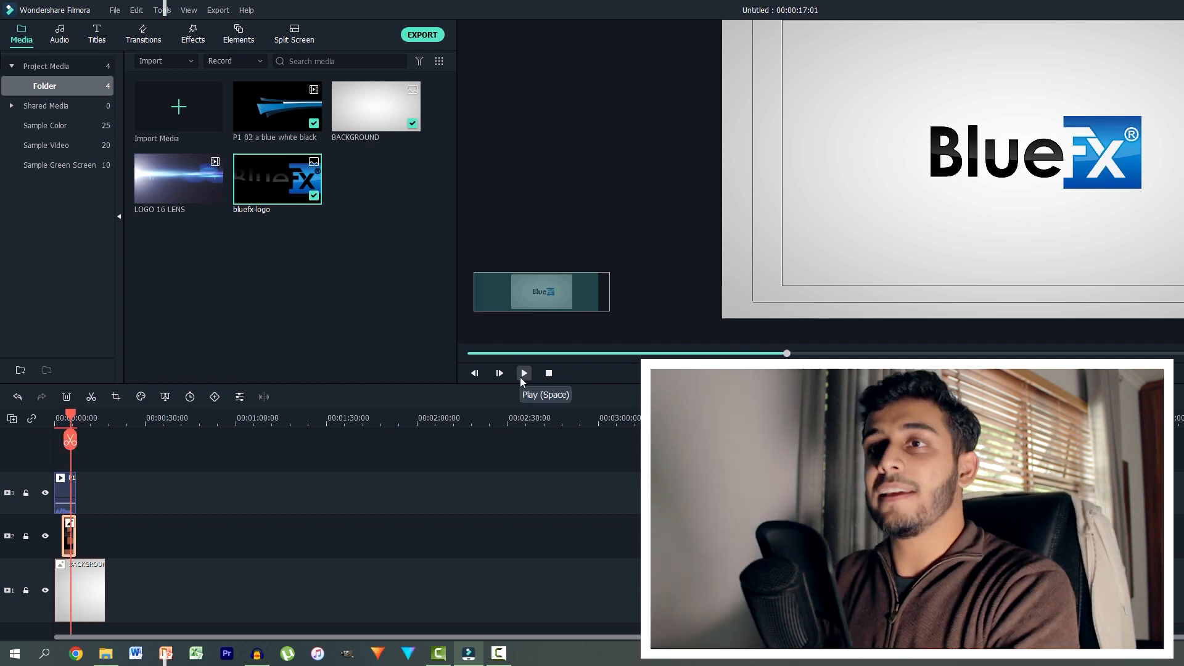
- Add the LOGO 16 LENS clip at the start of the timeline on a new track above the ribbon clip
{"action": "left_click_drag", "start_coordinate": [58, 421], "coordinate": [171, 426]}
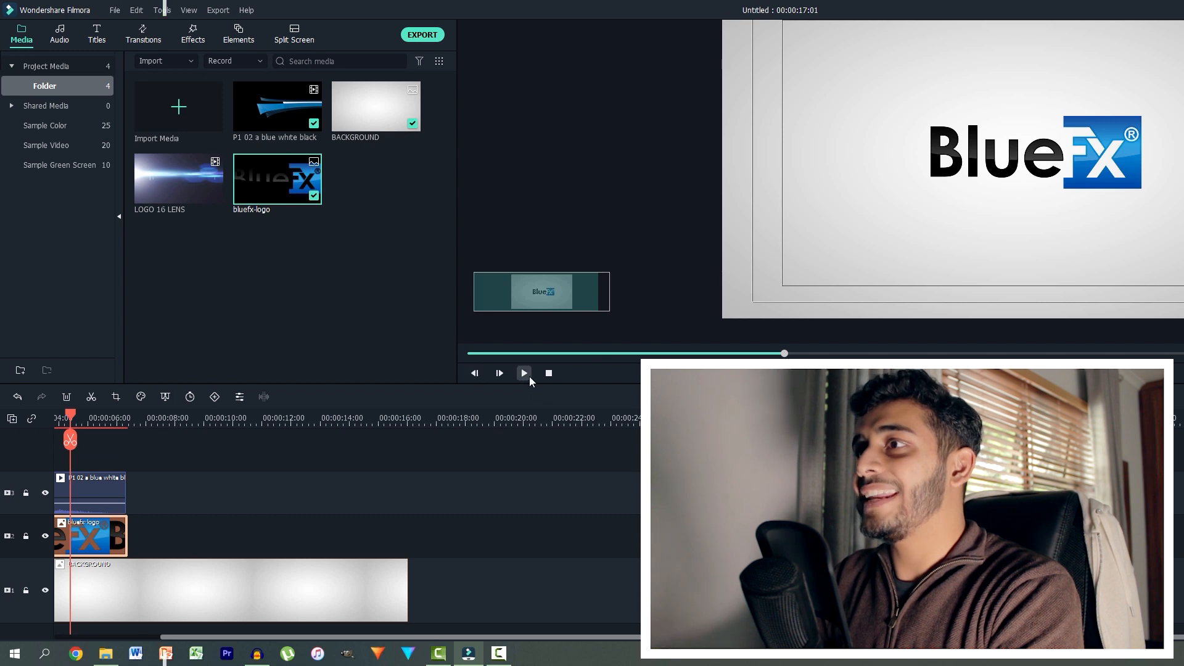
{"action": "key", "text": "Home"}
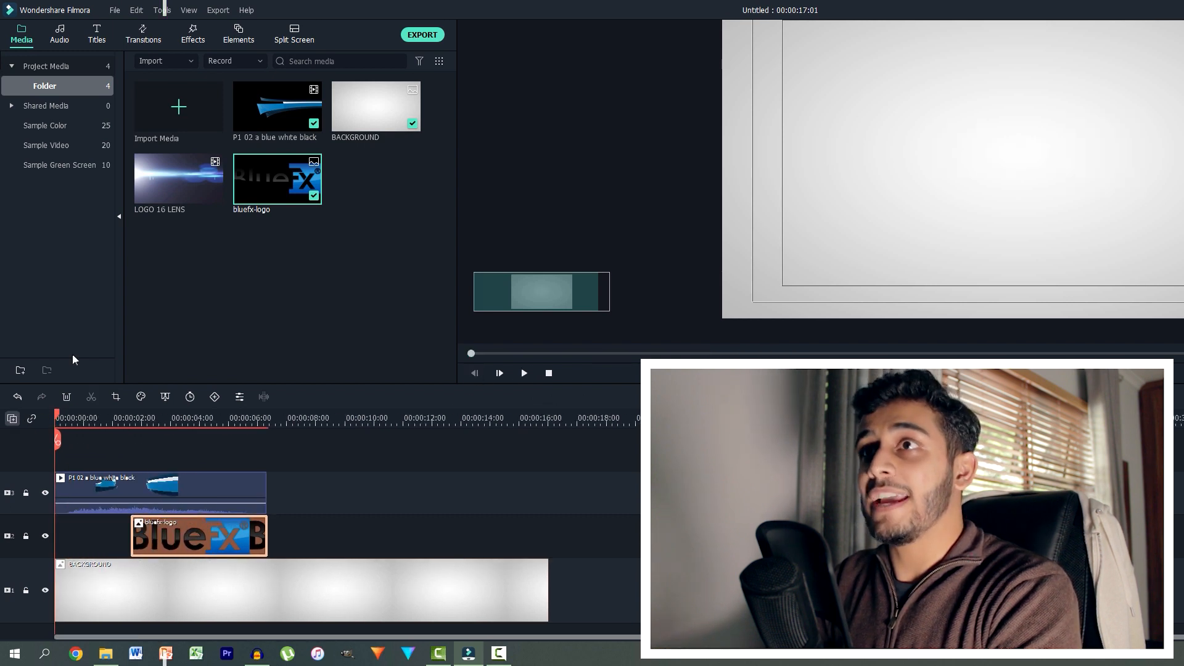
{"action": "left_click", "coordinate": [113, 437]}
{"action": "left_click_drag", "start_coordinate": [121, 247], "coordinate": [61, 457]}
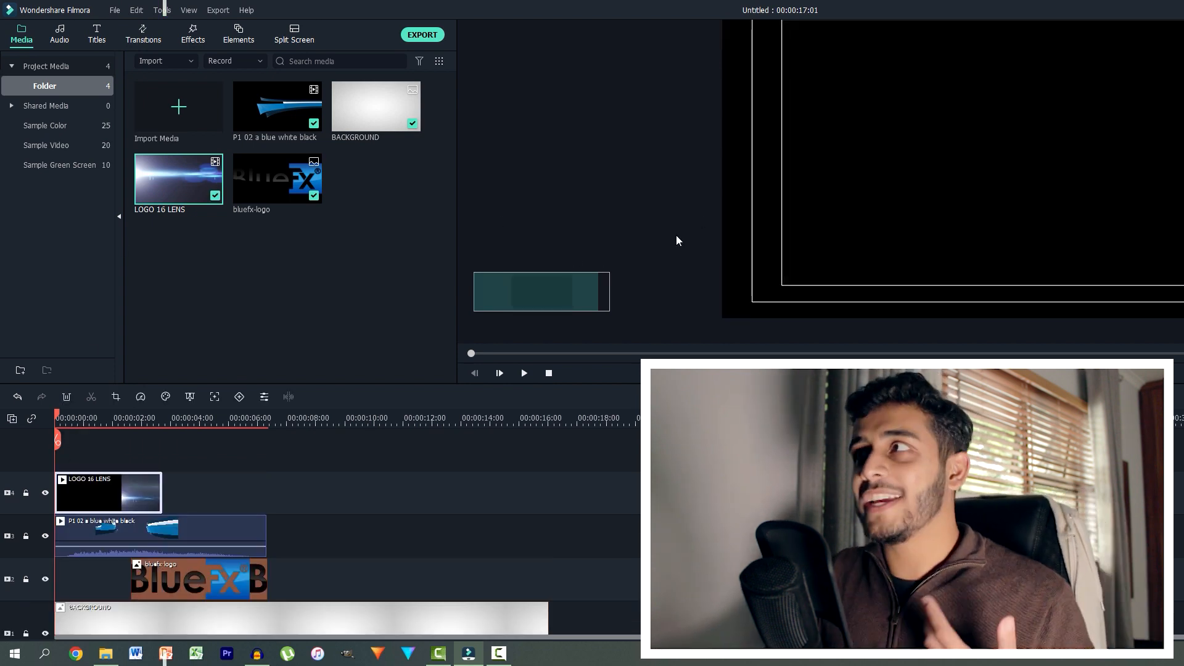
- Preview the LOGO 16 LENS clip and set its blending mode to Screen
{"action": "left_click", "coordinate": [524, 373]}
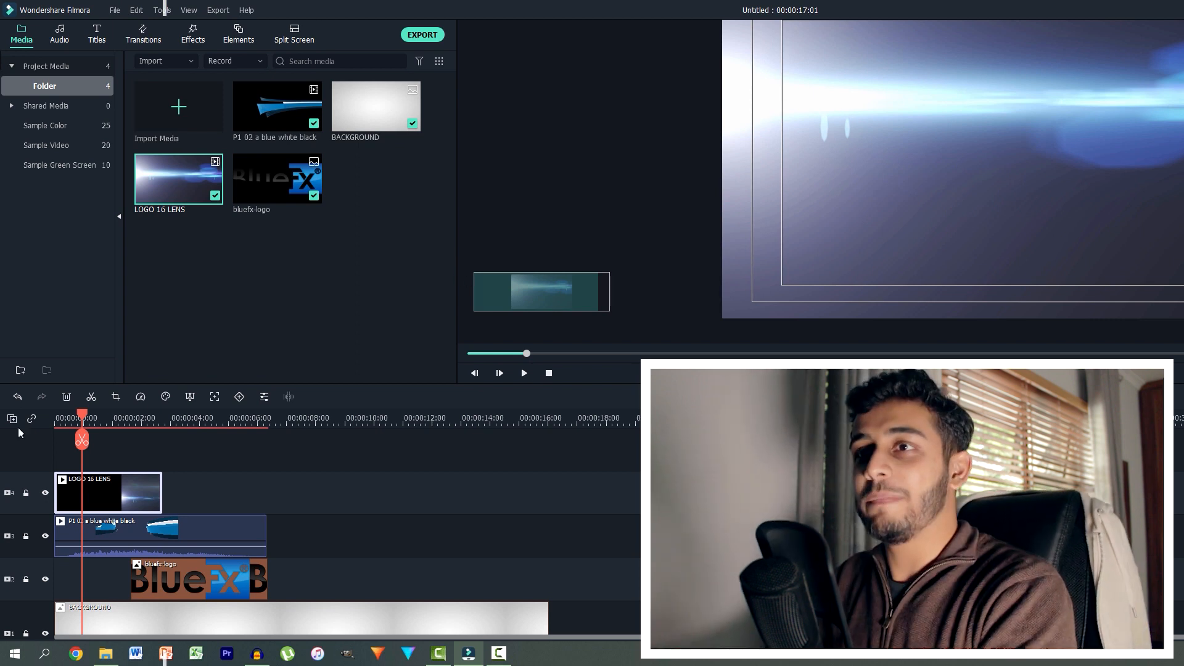
{"action": "right_click", "coordinate": [91, 496]}
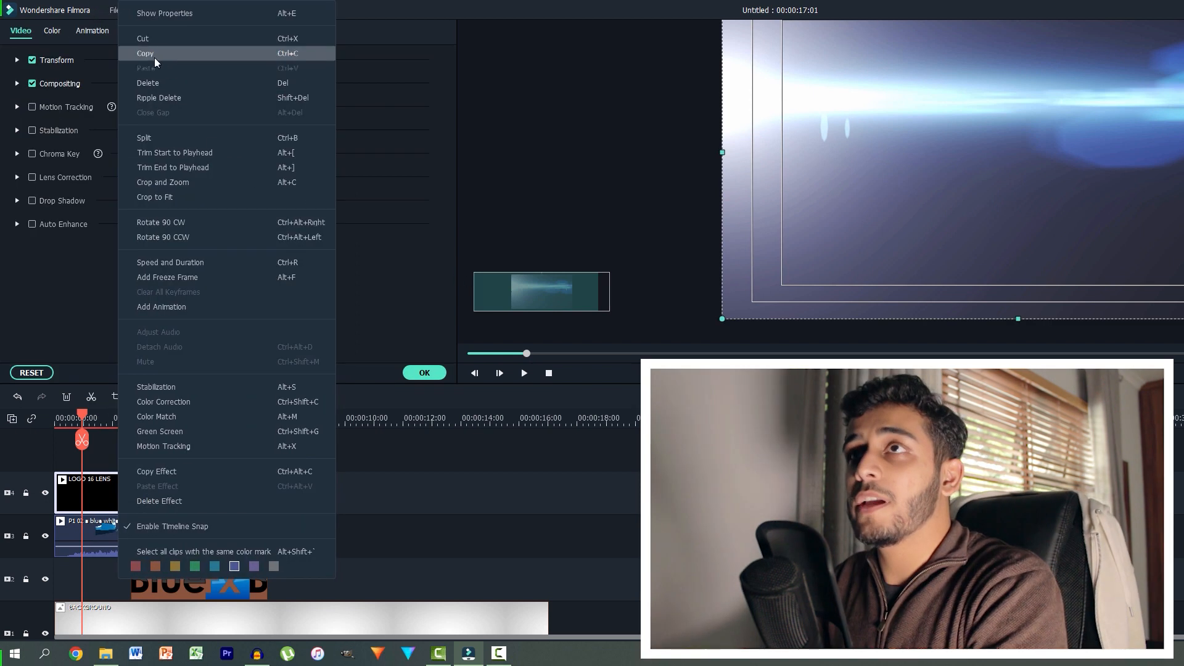
{"action": "left_click", "coordinate": [148, 15]}
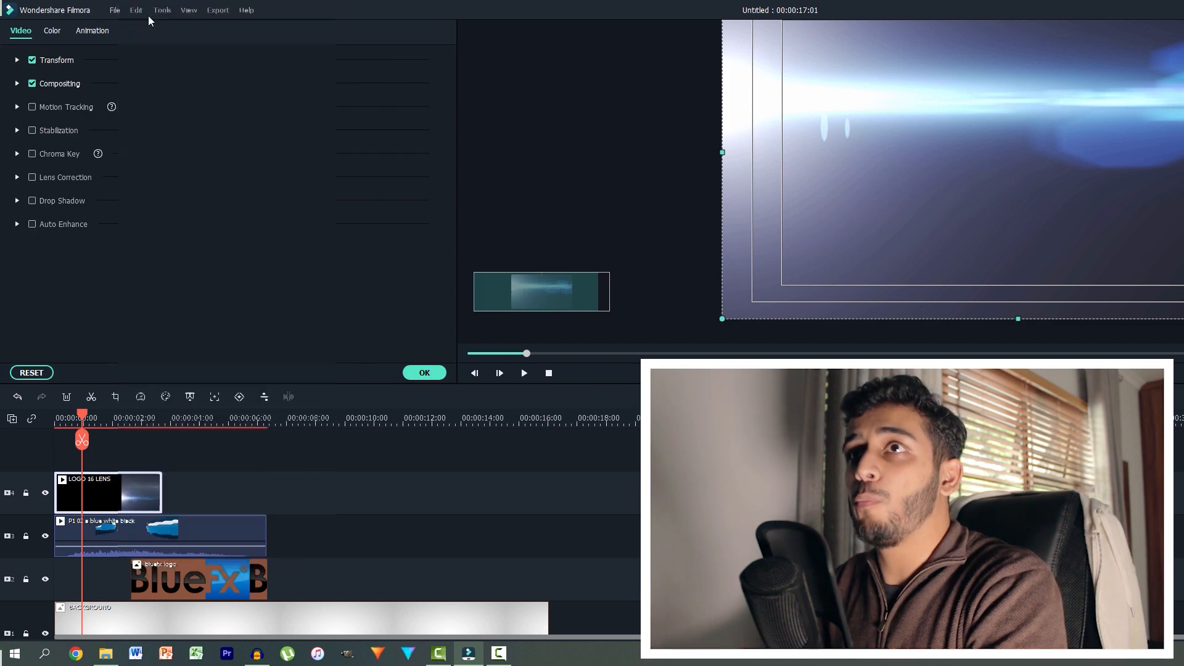
{"action": "left_click", "coordinate": [16, 85]}
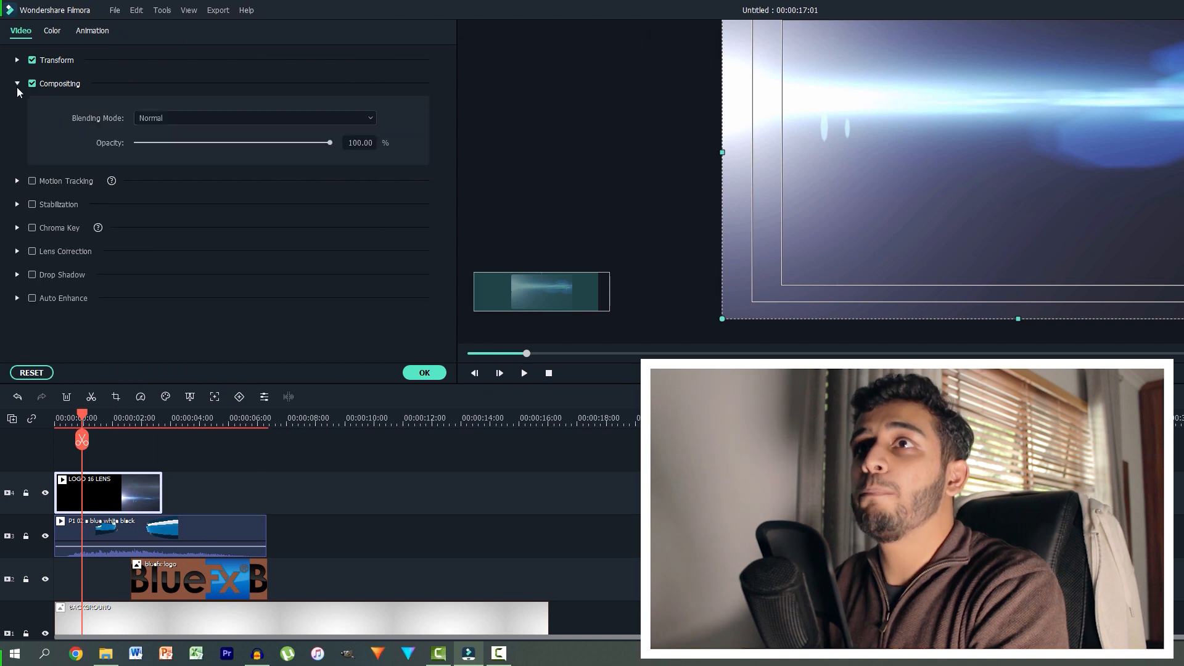
{"action": "left_click", "coordinate": [153, 119]}
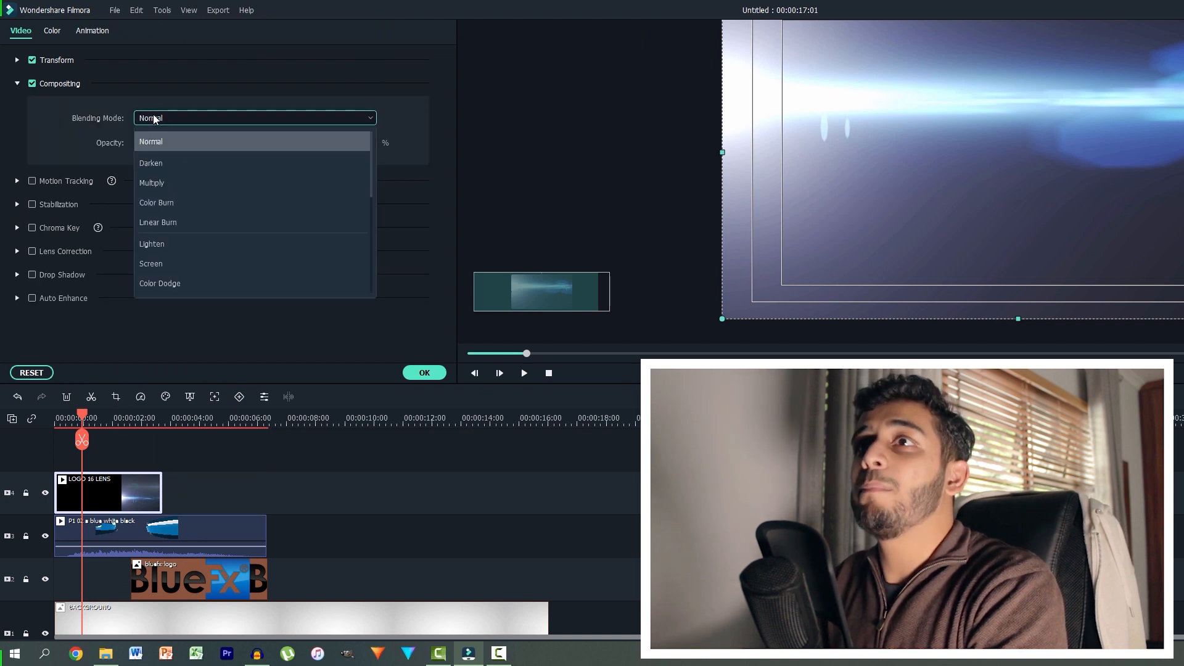
{"action": "left_click", "coordinate": [173, 263]}
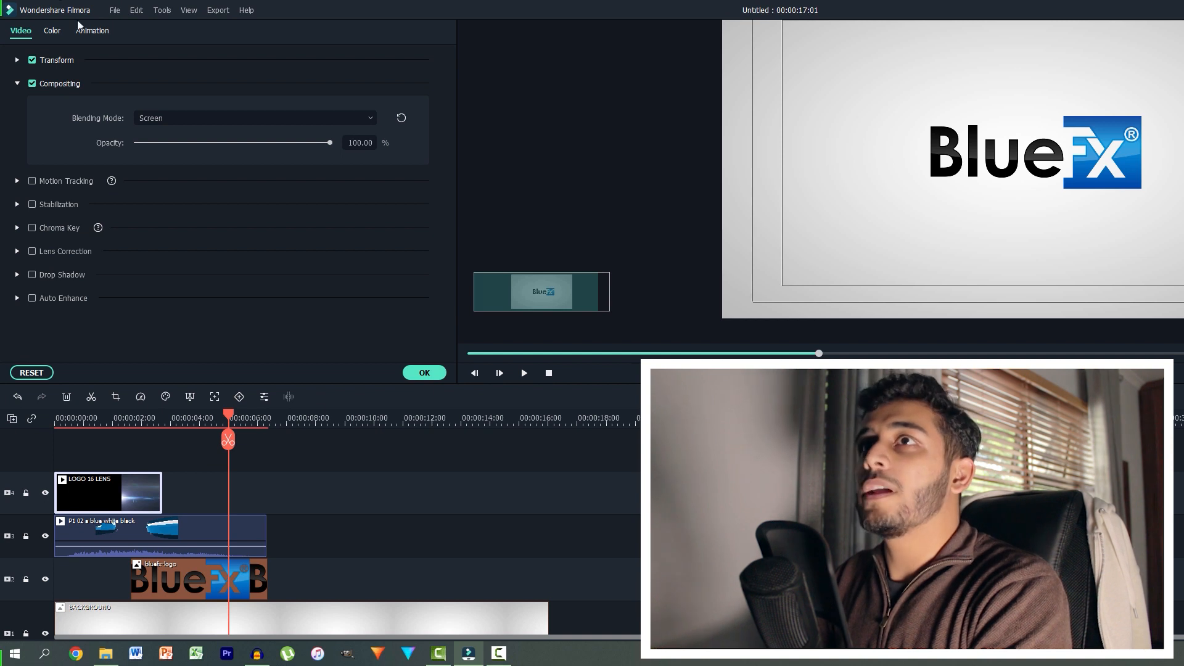
{"action": "left_click", "coordinate": [113, 14]}
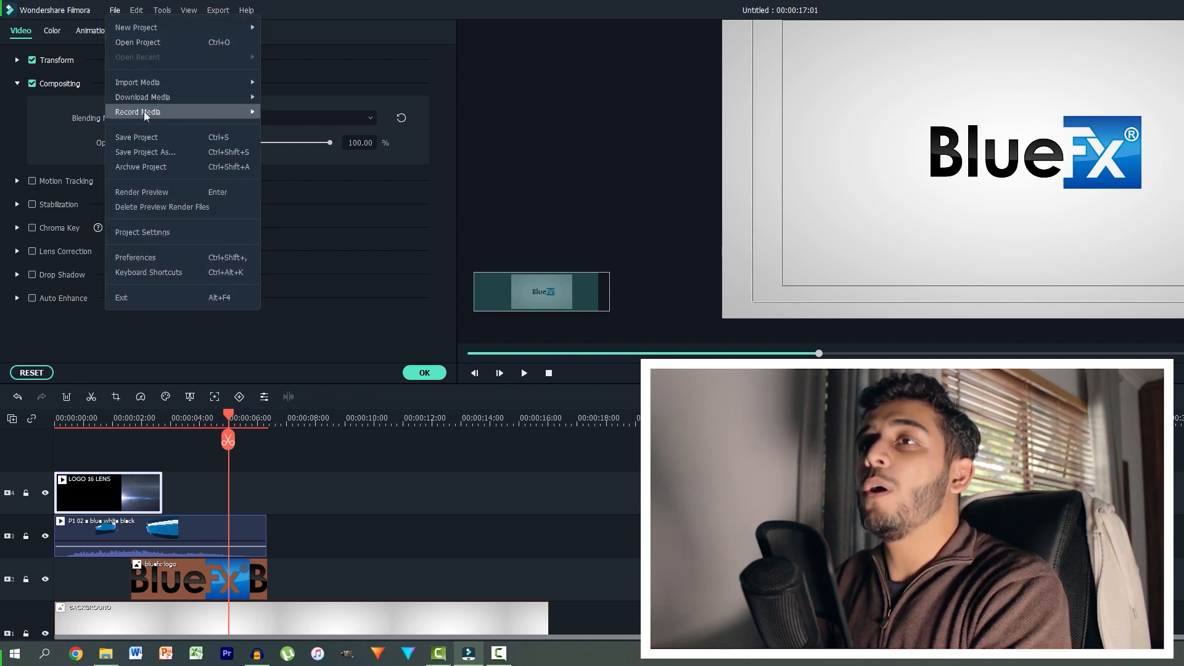
{"action": "left_click", "coordinate": [148, 137]}
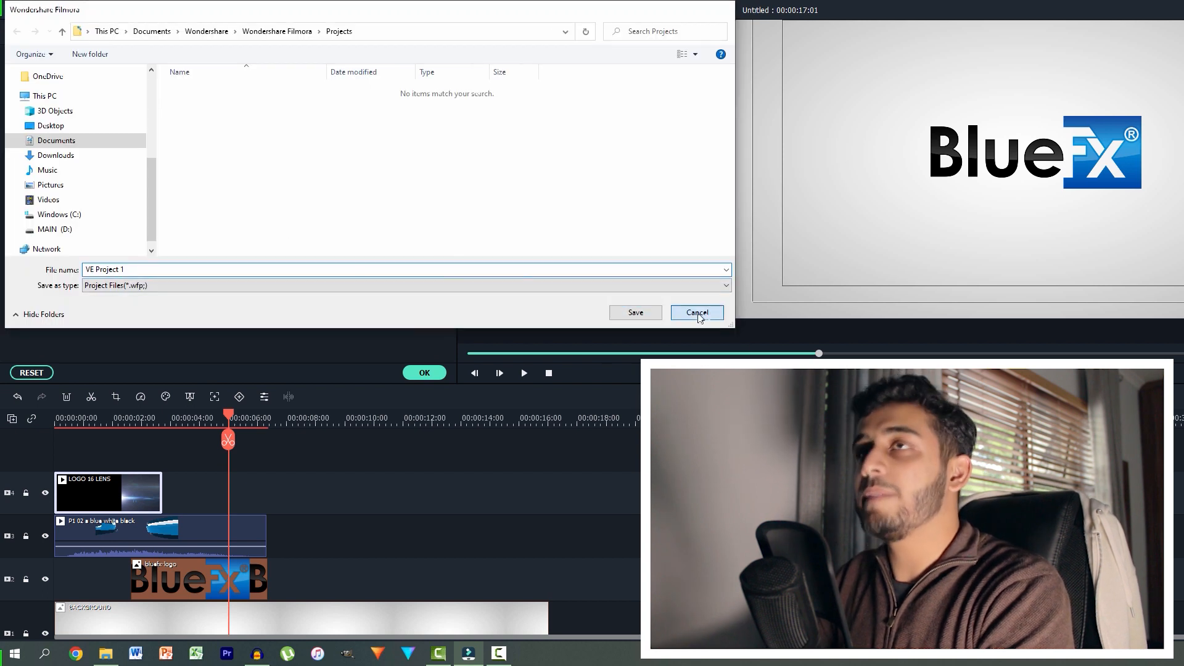
{"action": "left_click", "coordinate": [699, 315]}
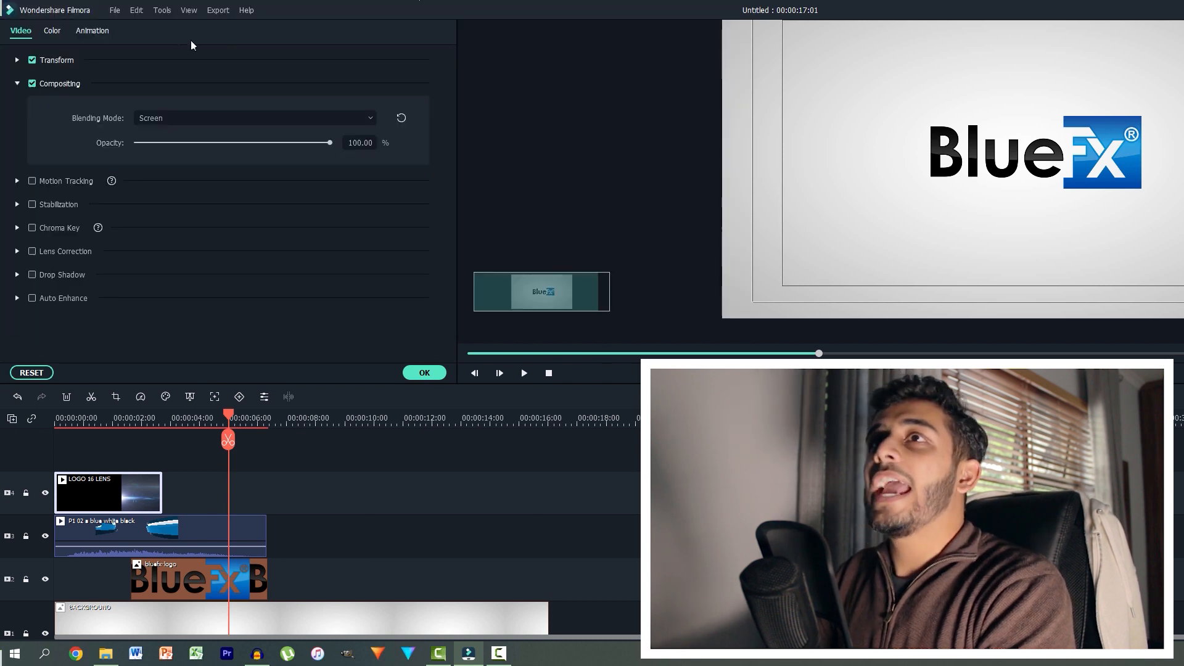
- Open the export options for the completed logo intro
{"action": "left_click", "coordinate": [217, 10]}
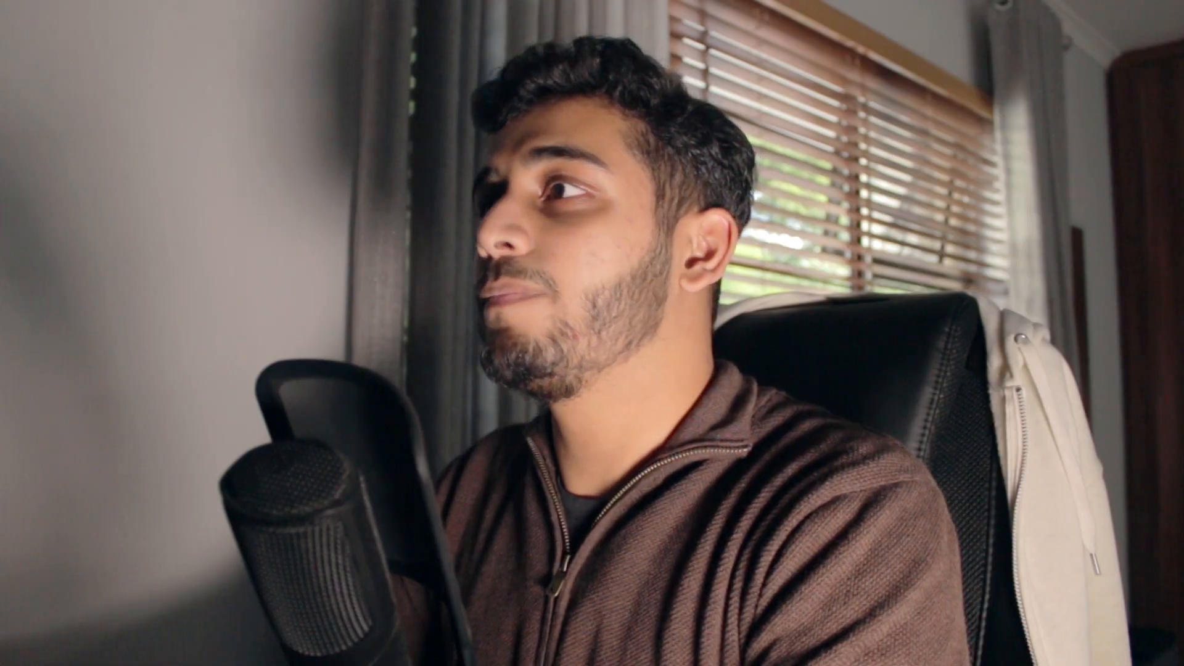